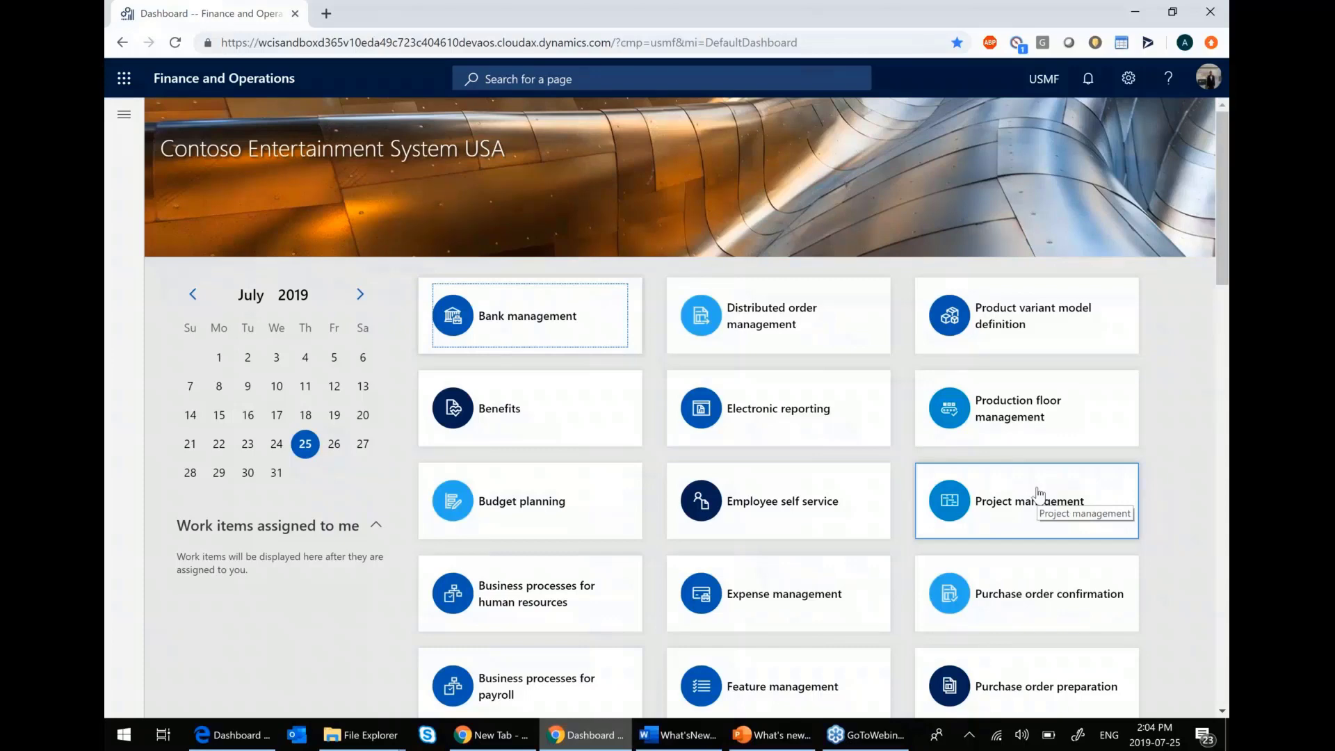
# Step: Scroll down through the dashboard workspaces and back up
pyautogui.scroll(-3, 1039, 495)
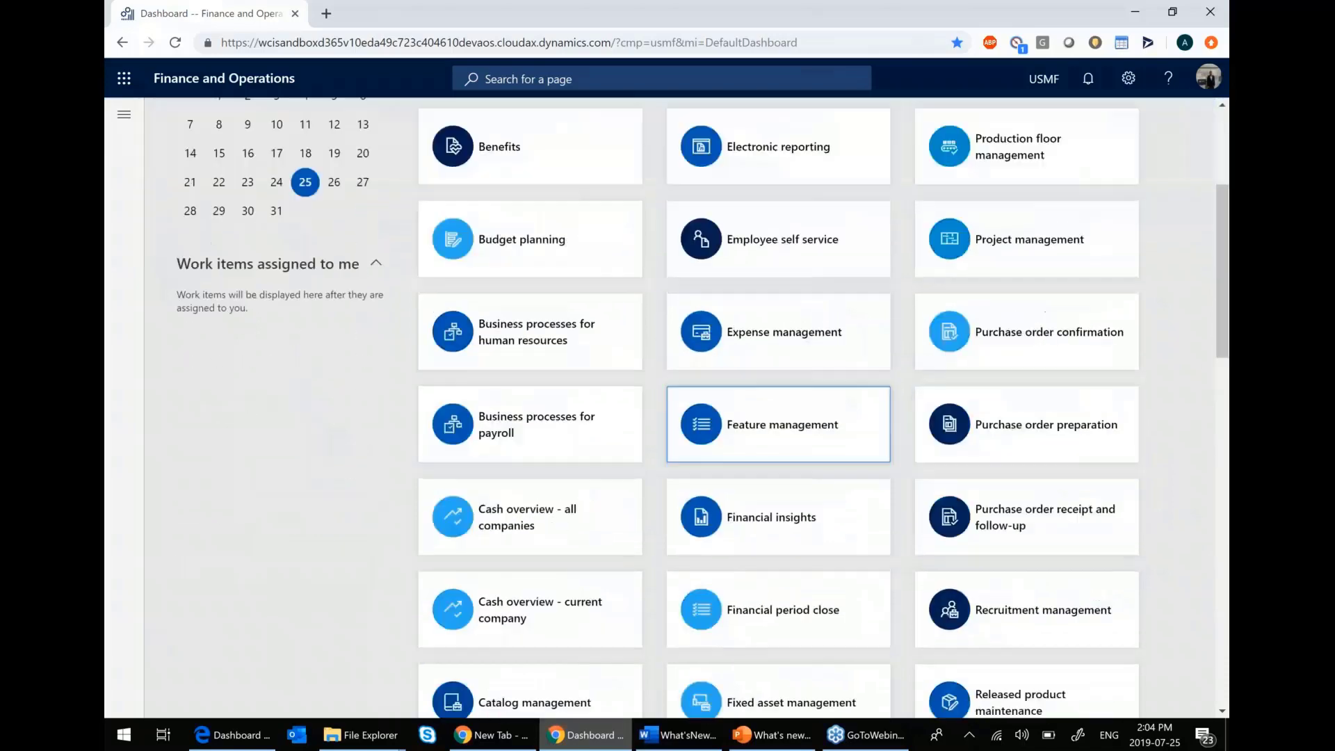
pyautogui.scroll(-4, 1064, 539)
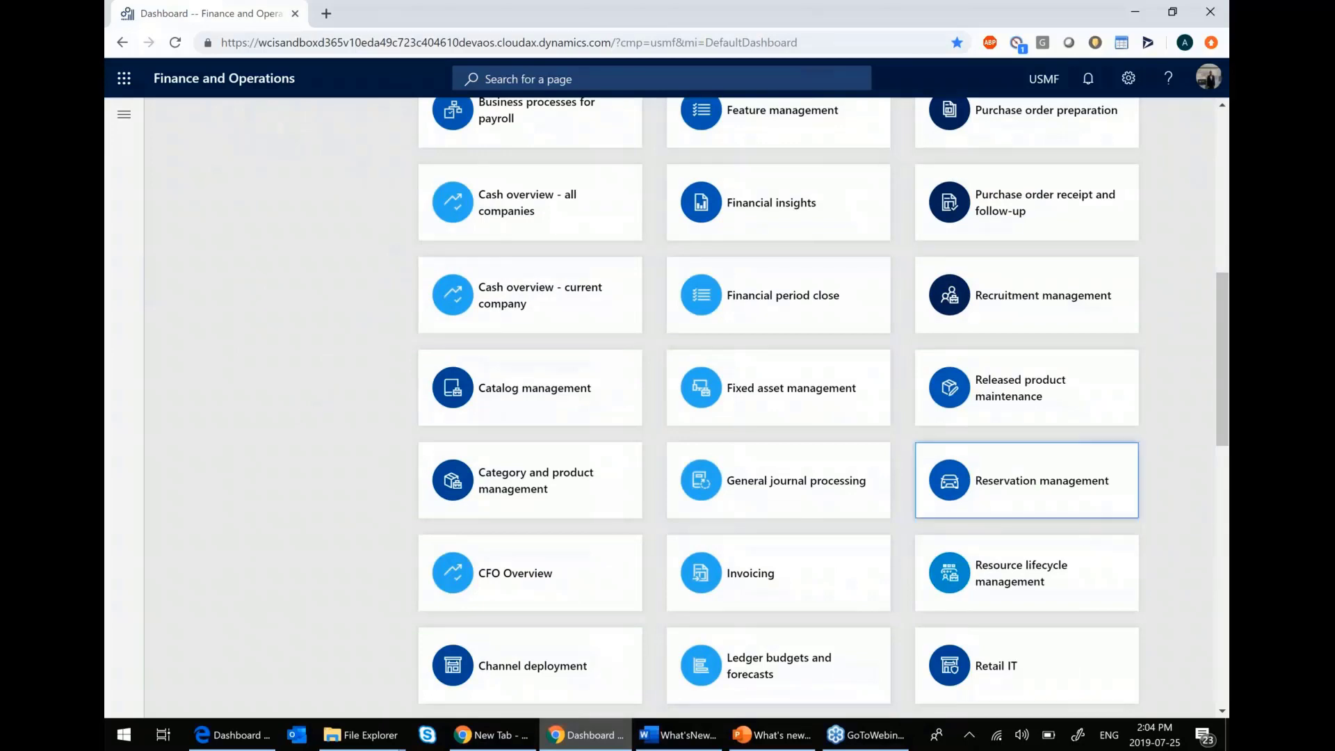
pyautogui.scroll(-1, 1193, 566)
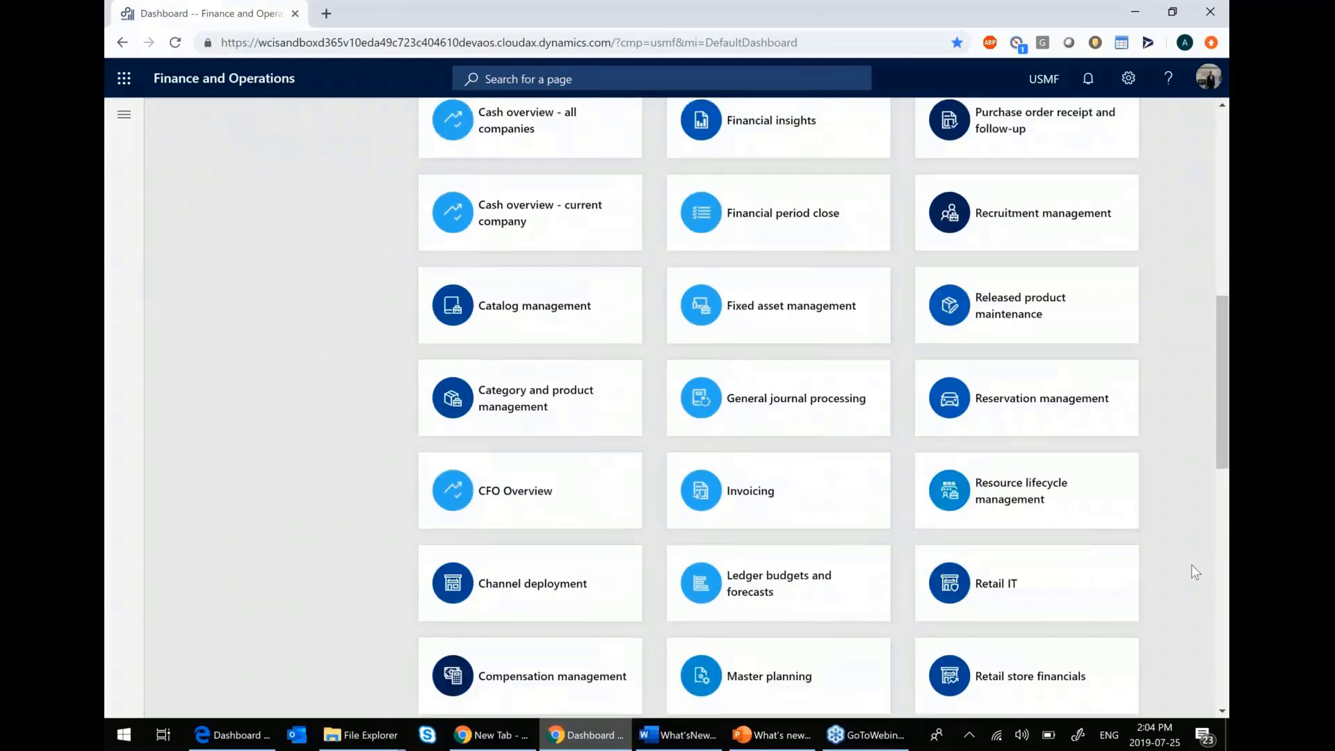
pyautogui.scroll(-2, 1193, 571)
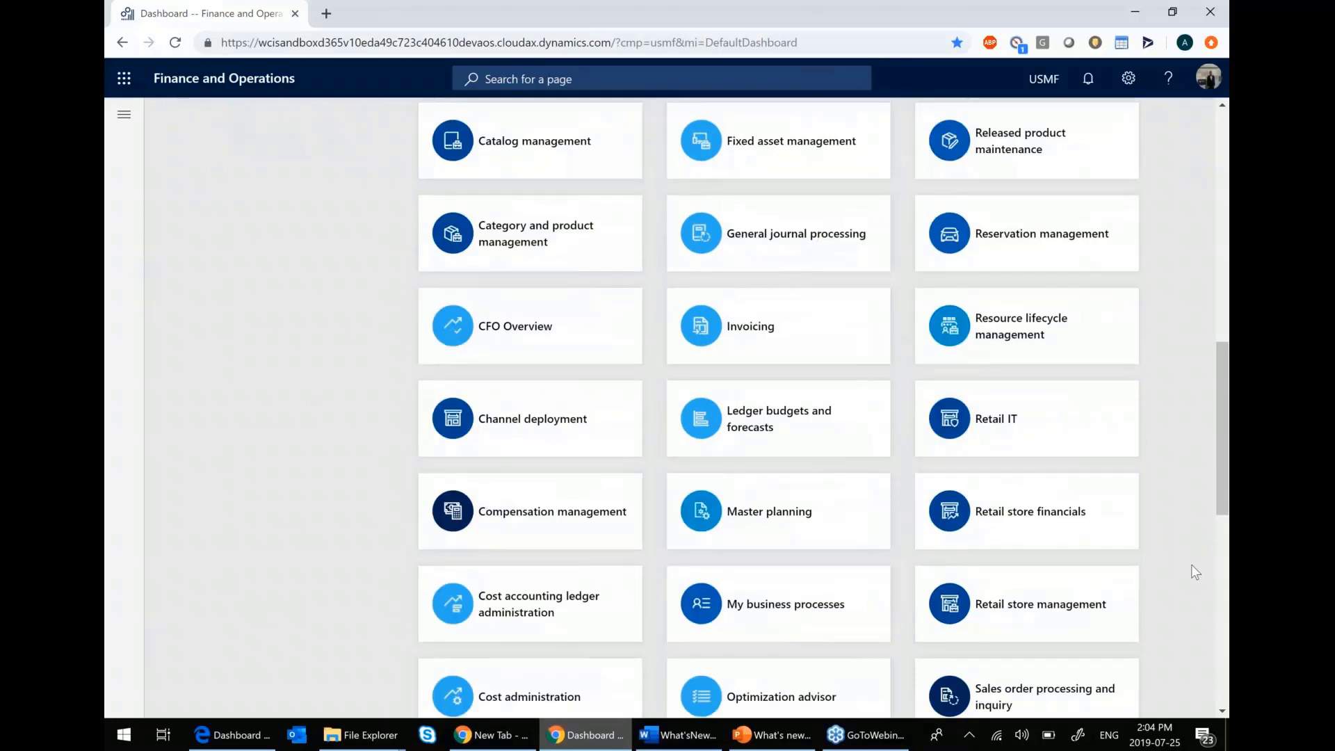
pyautogui.scroll(10, 1191, 564)
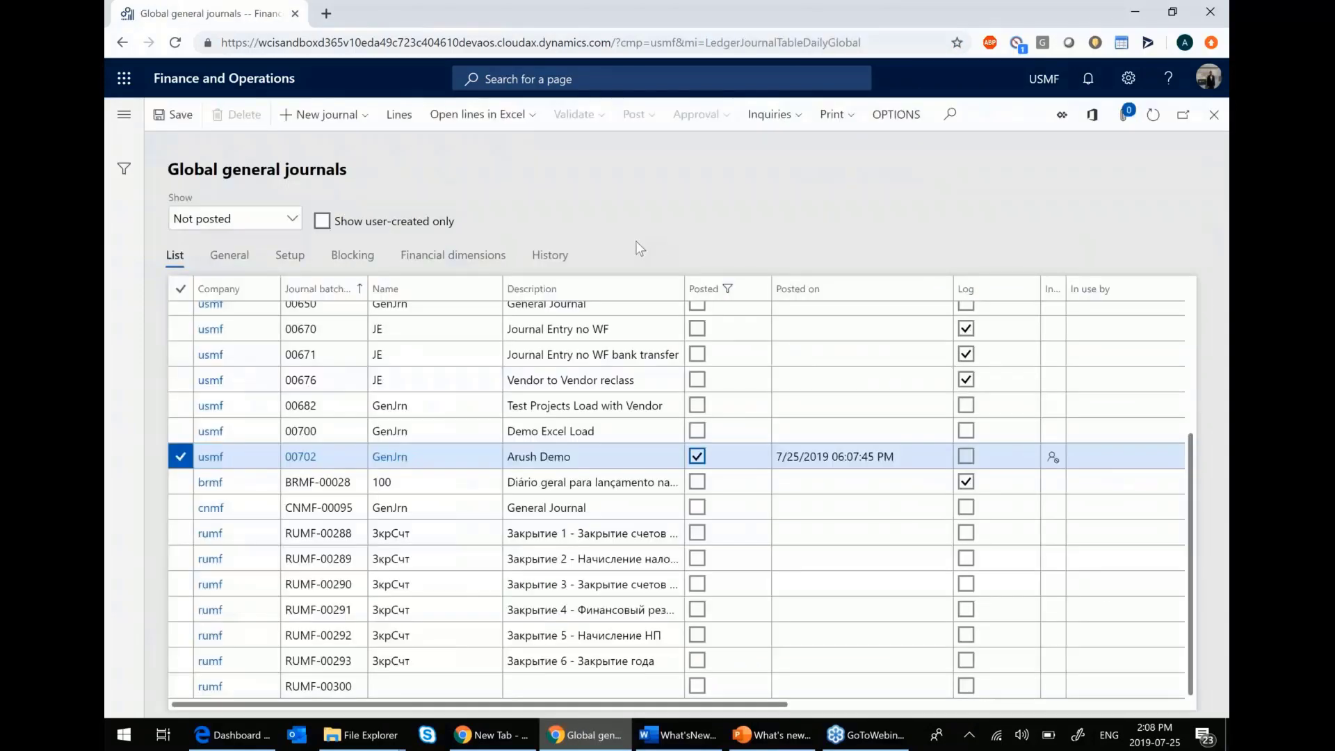
# Step: Bring up the navigation pane's list of modules
pyautogui.click(124, 114)
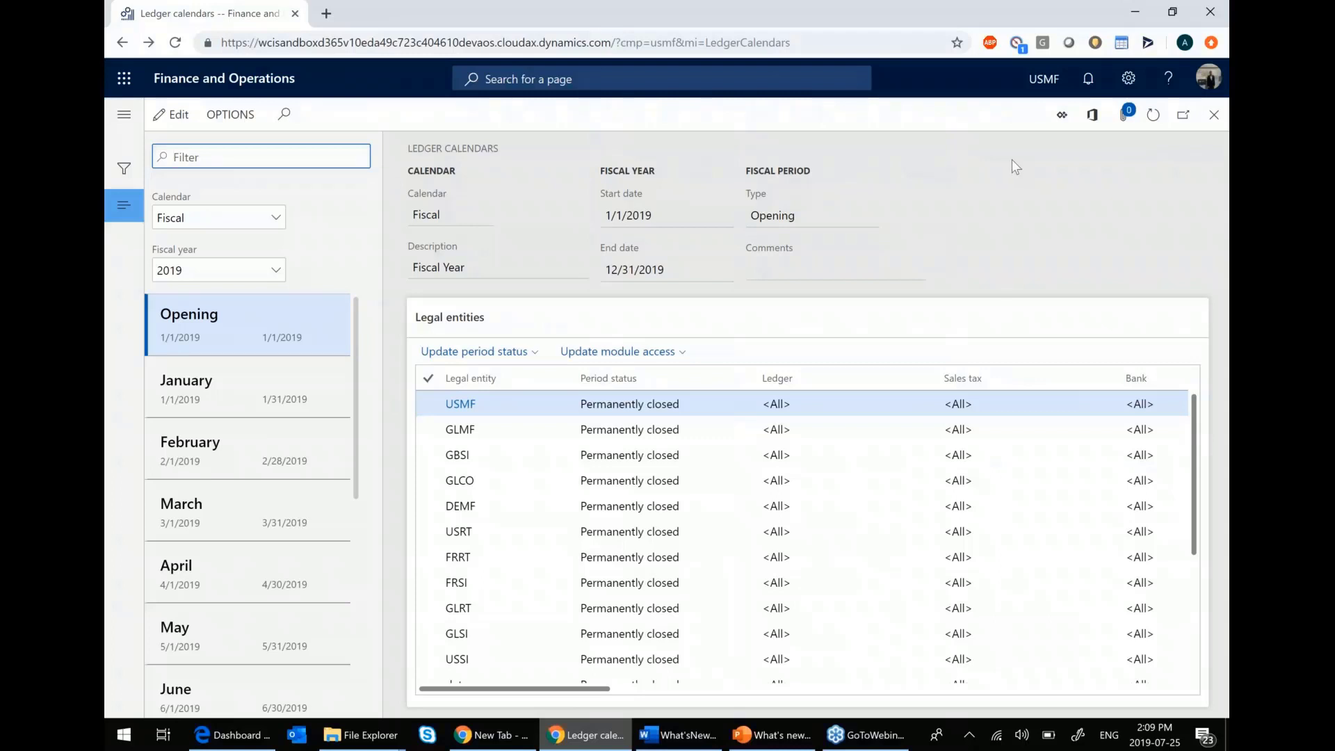
pyautogui.click(1044, 80)
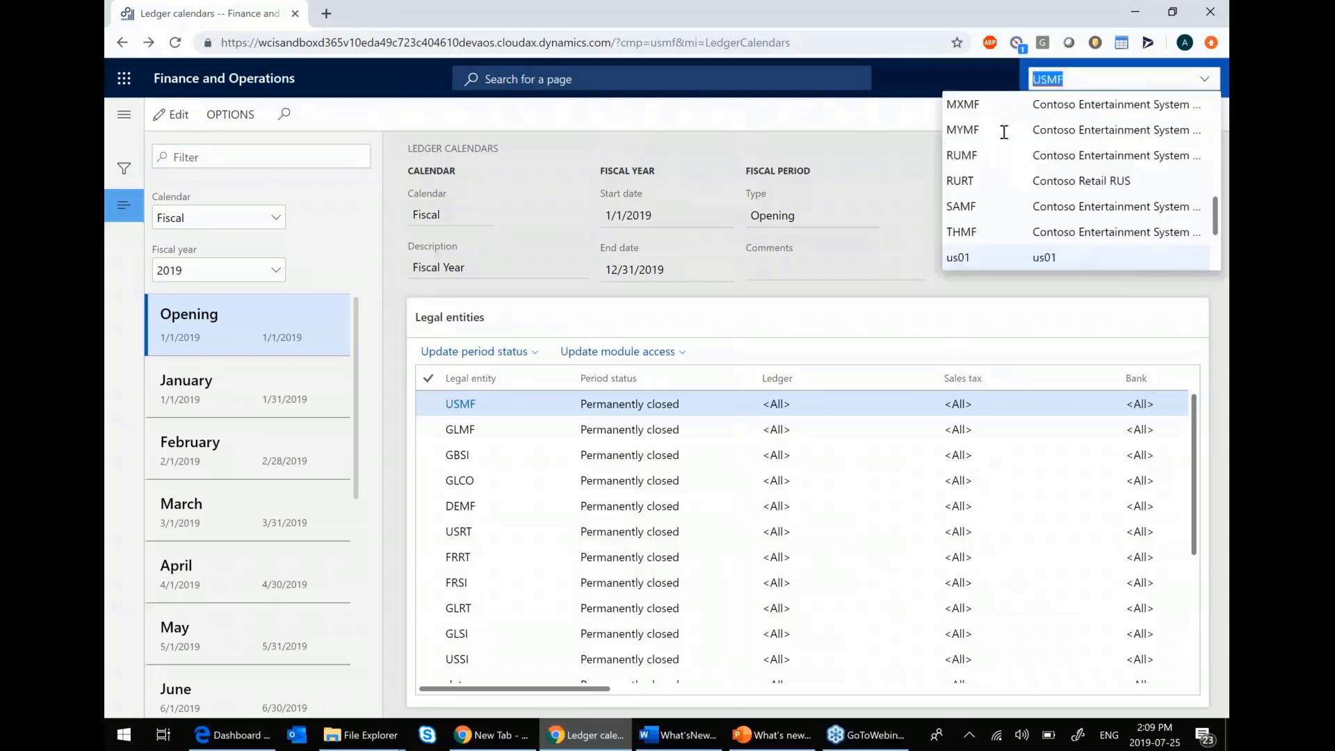
pyautogui.scroll(5, 1015, 207)
pyautogui.scroll(-5, 1029, 209)
pyautogui.scroll(-3, 1030, 209)
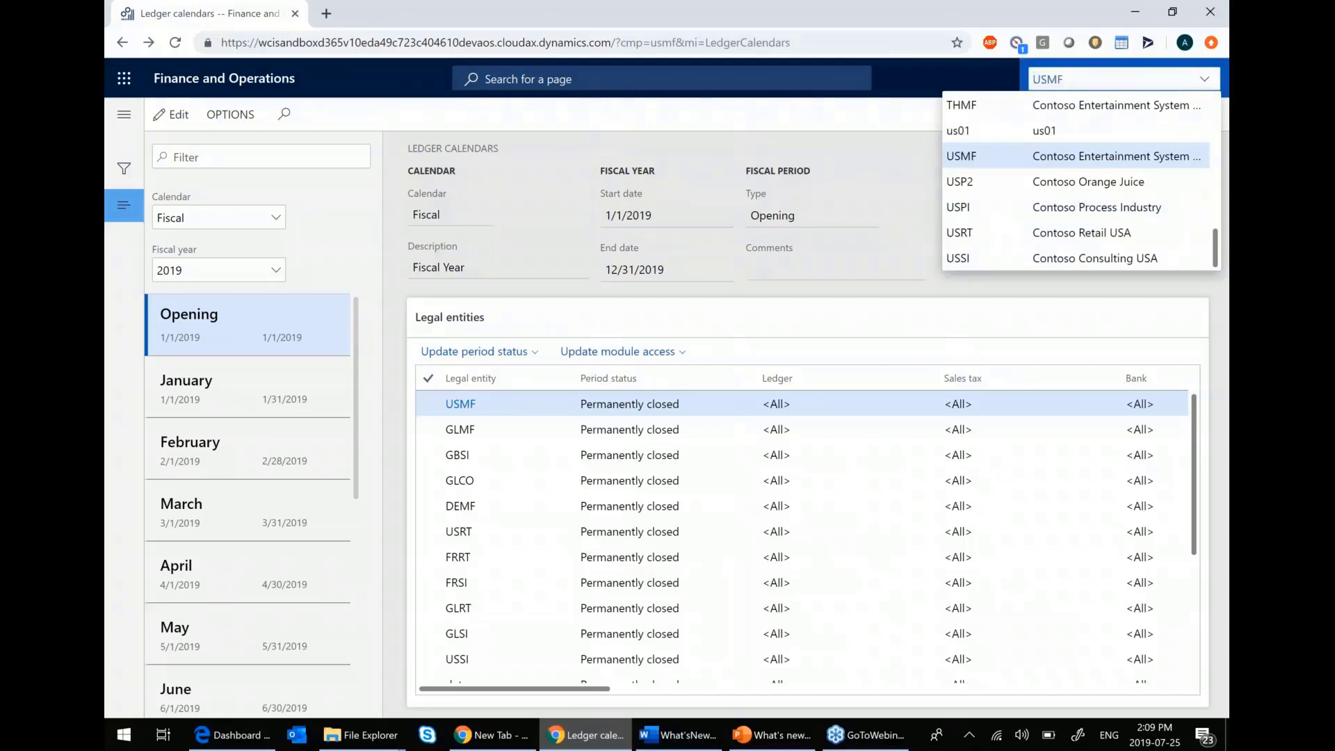
pyautogui.press('Escape')
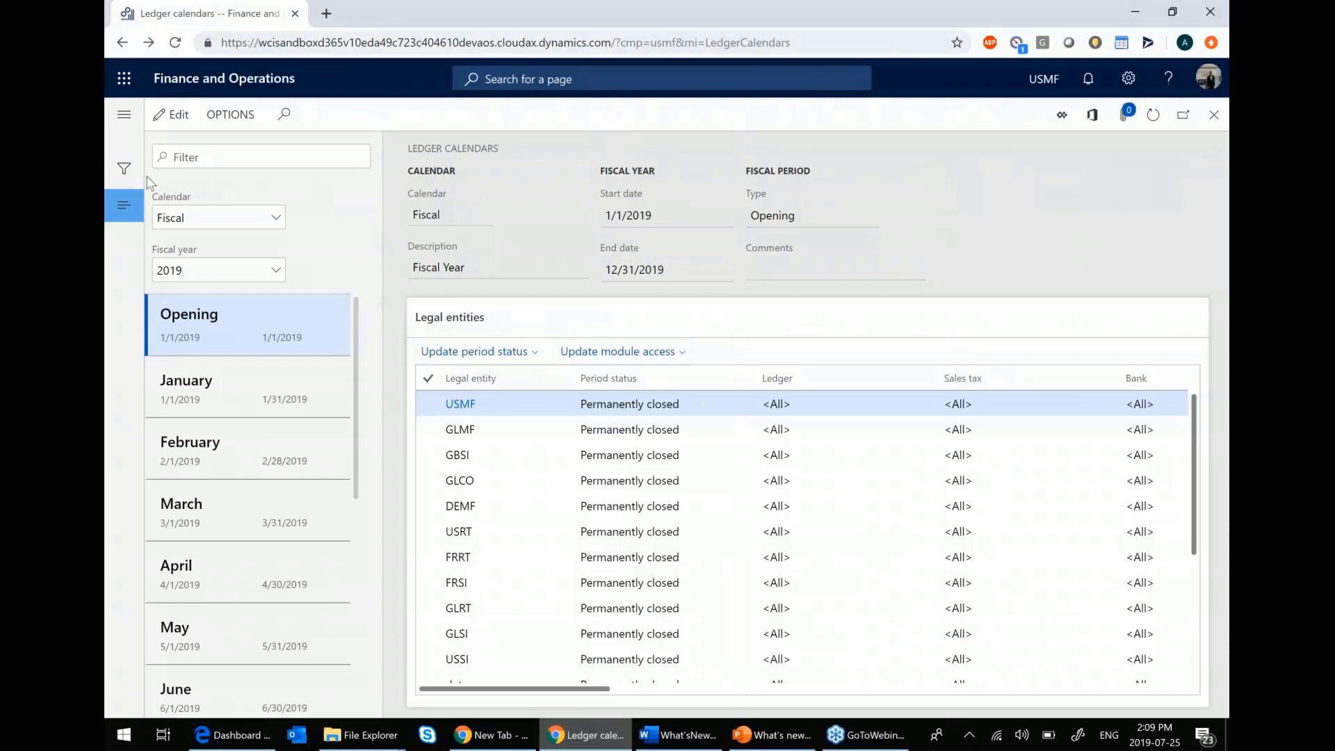
pyautogui.click(281, 219)
pyautogui.click(278, 218)
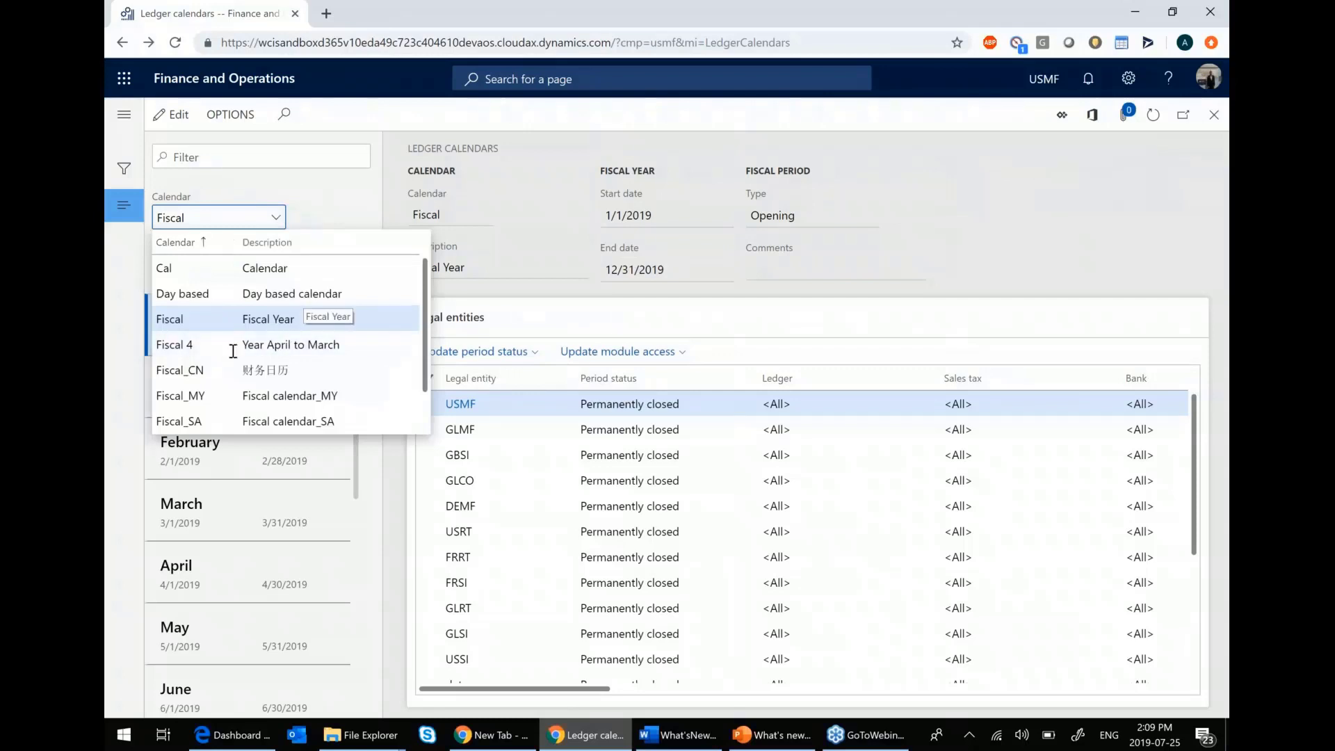
pyautogui.scroll(-1, 233, 316)
pyautogui.scroll(1, 233, 316)
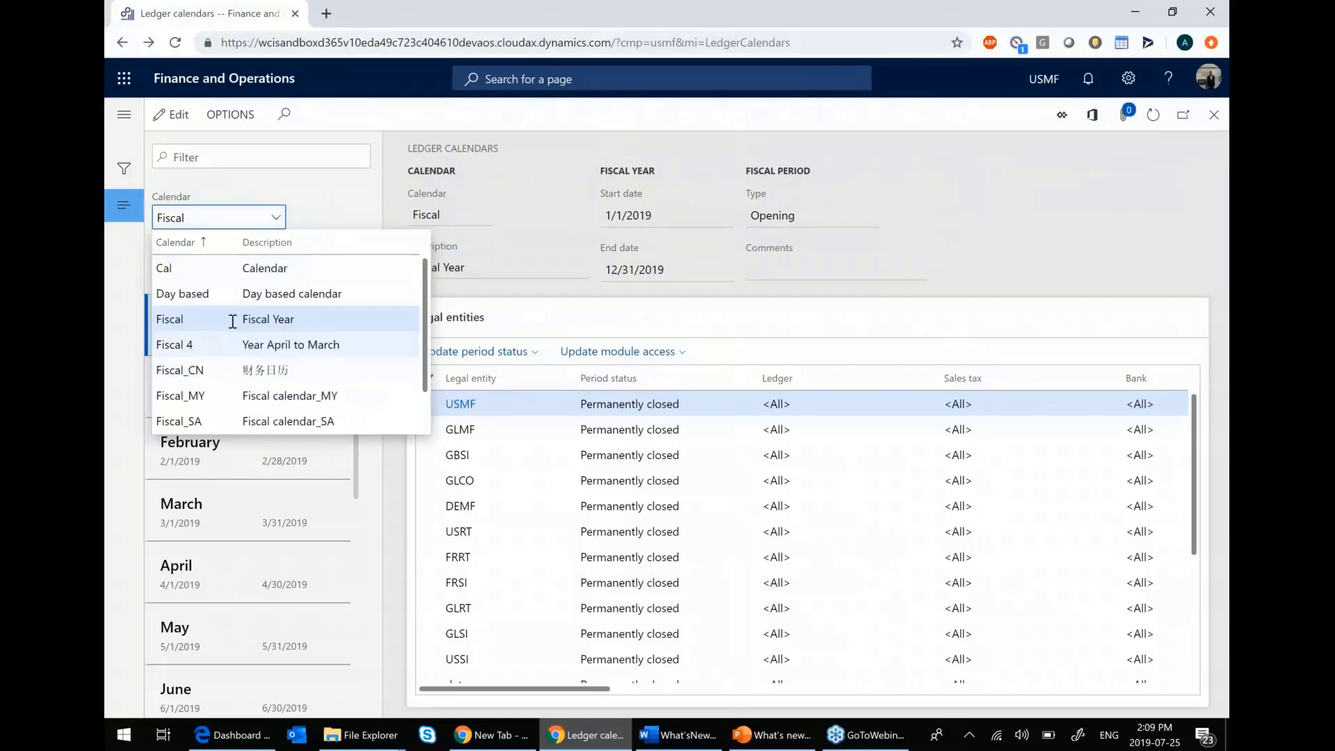
pyautogui.click(335, 214)
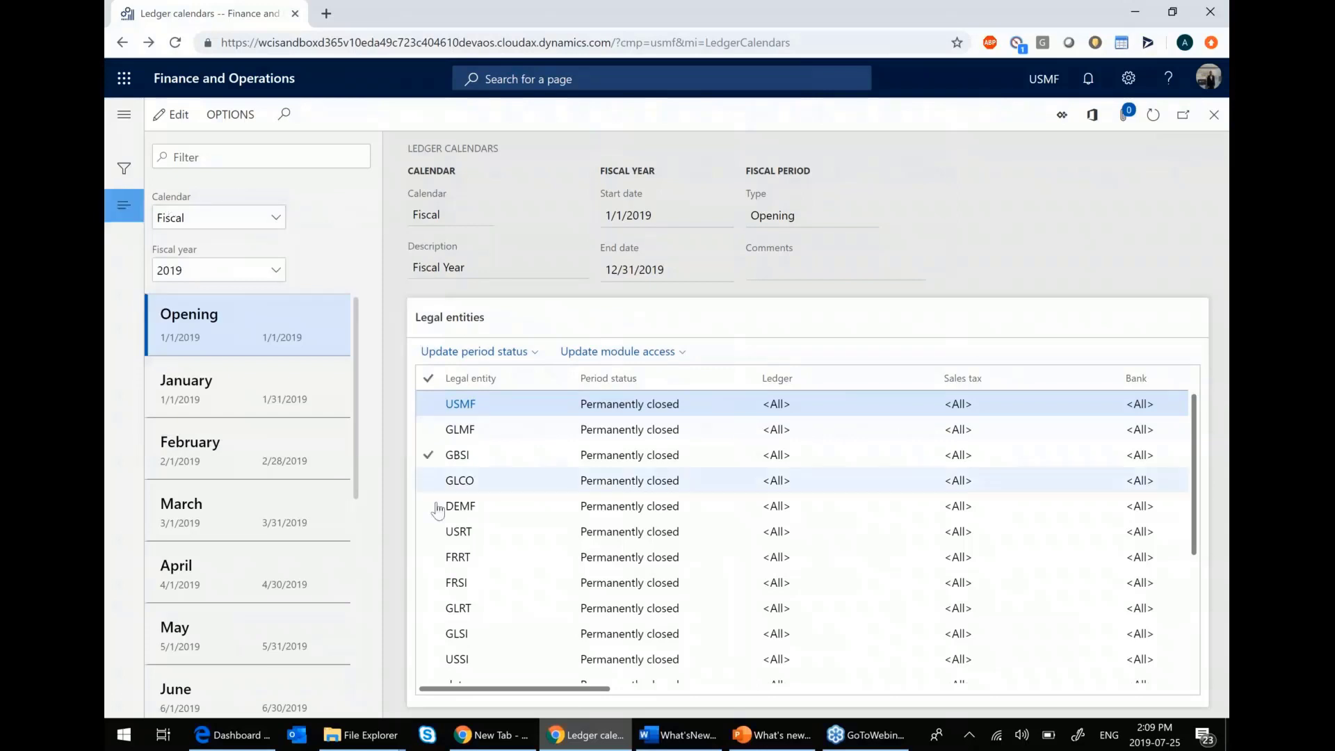
# Step: Select February 2019 for all legal entities and change its period status to On hold
pyautogui.click(202, 448)
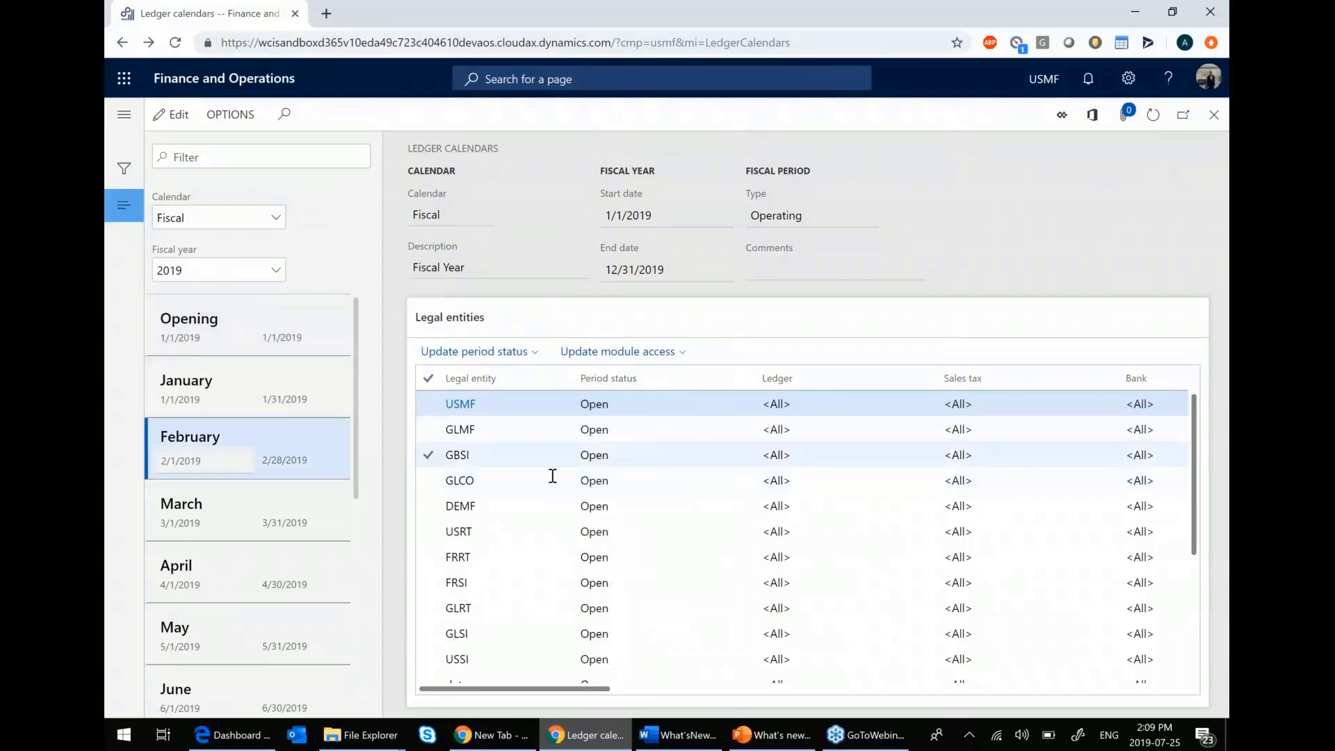
pyautogui.click(428, 377)
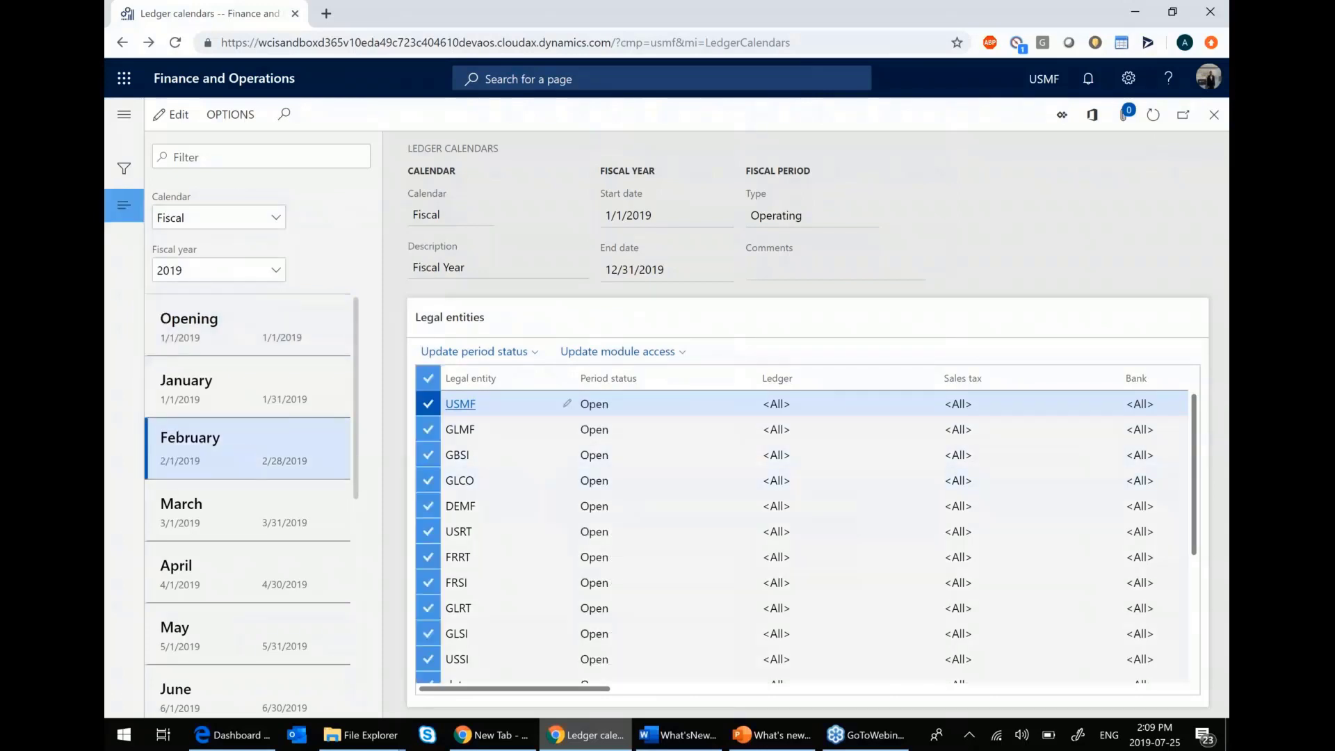
pyautogui.click(474, 351)
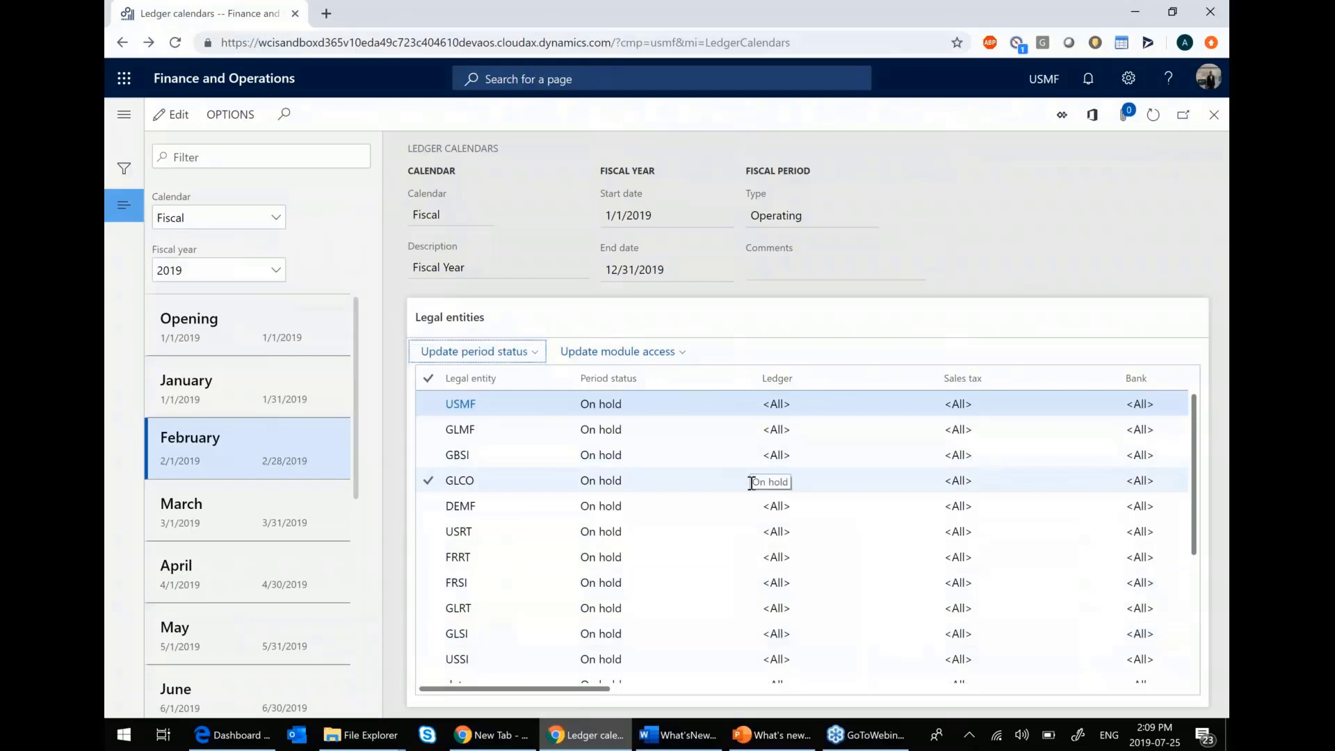
pyautogui.scroll(-3, 747, 500)
pyautogui.scroll(3, 737, 528)
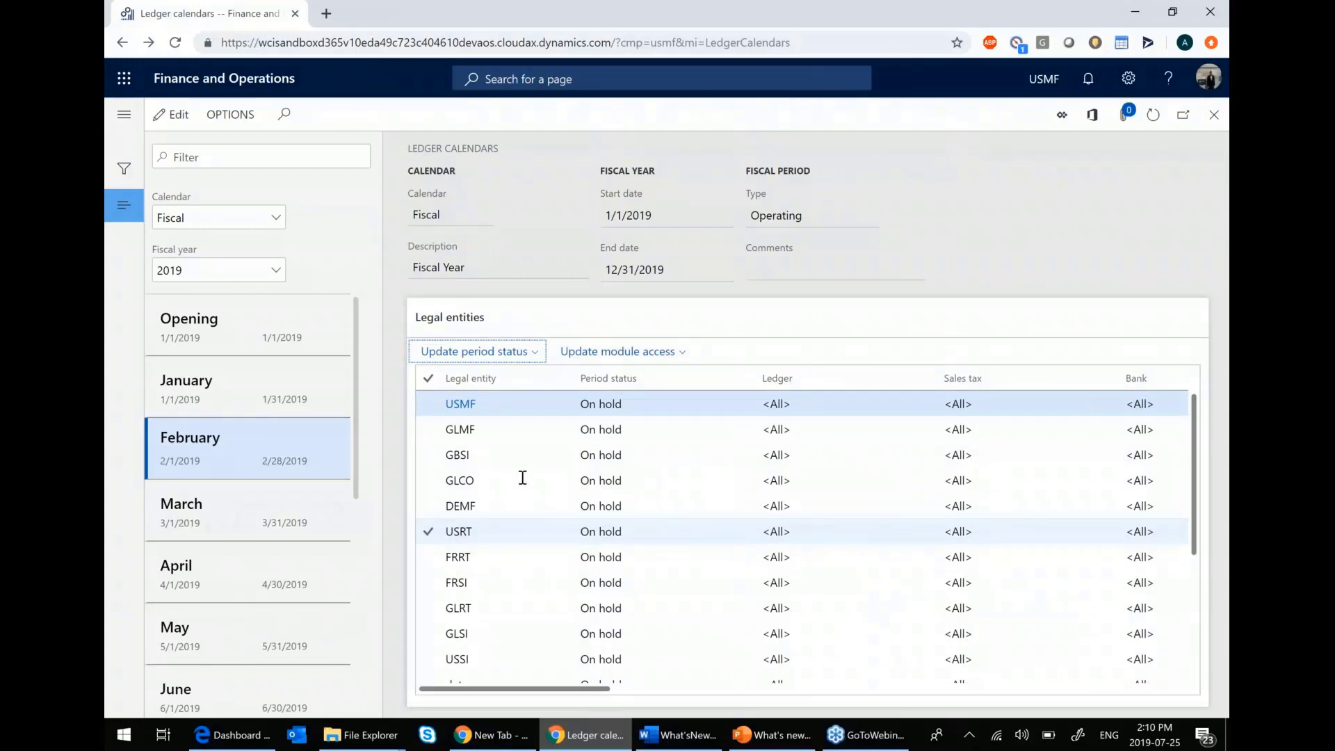
# Step: Mark only USMF and choose Ledger as the module for February's access update
pyautogui.click(428, 404)
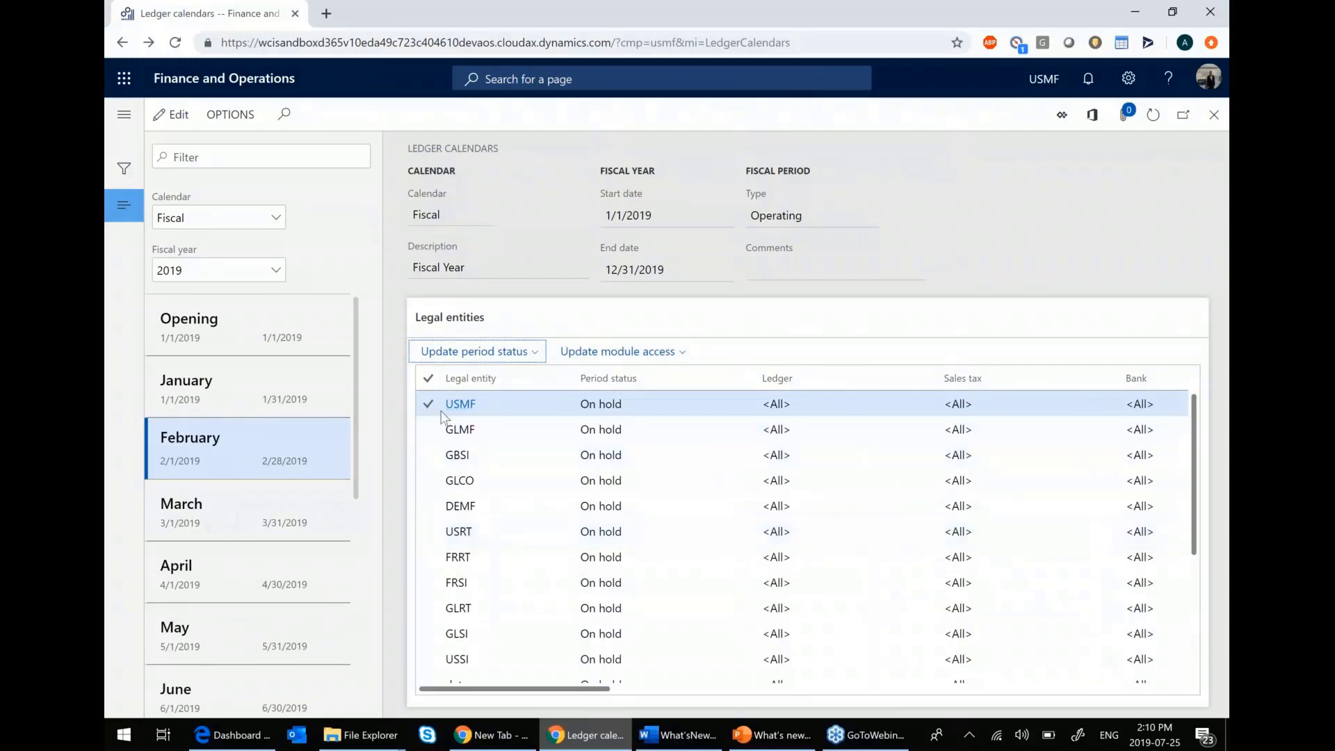
pyautogui.click(430, 406)
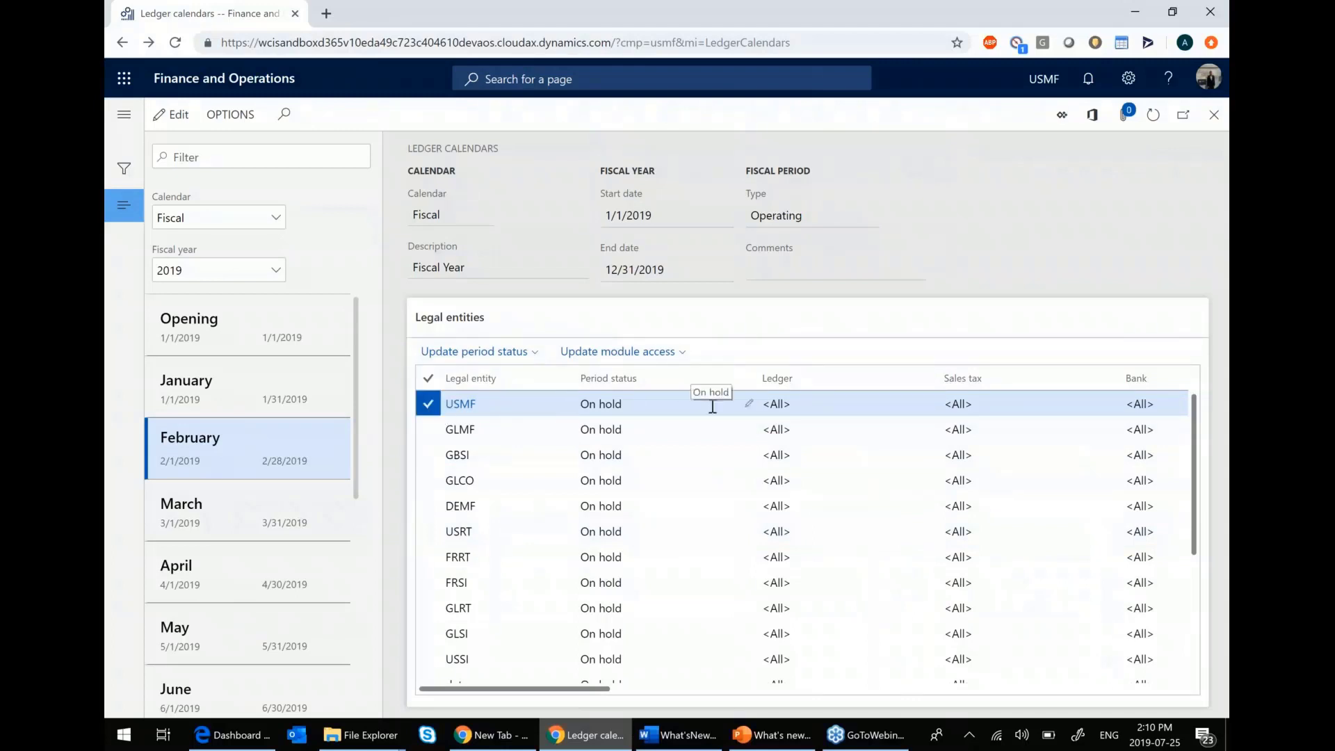
pyautogui.click(680, 351)
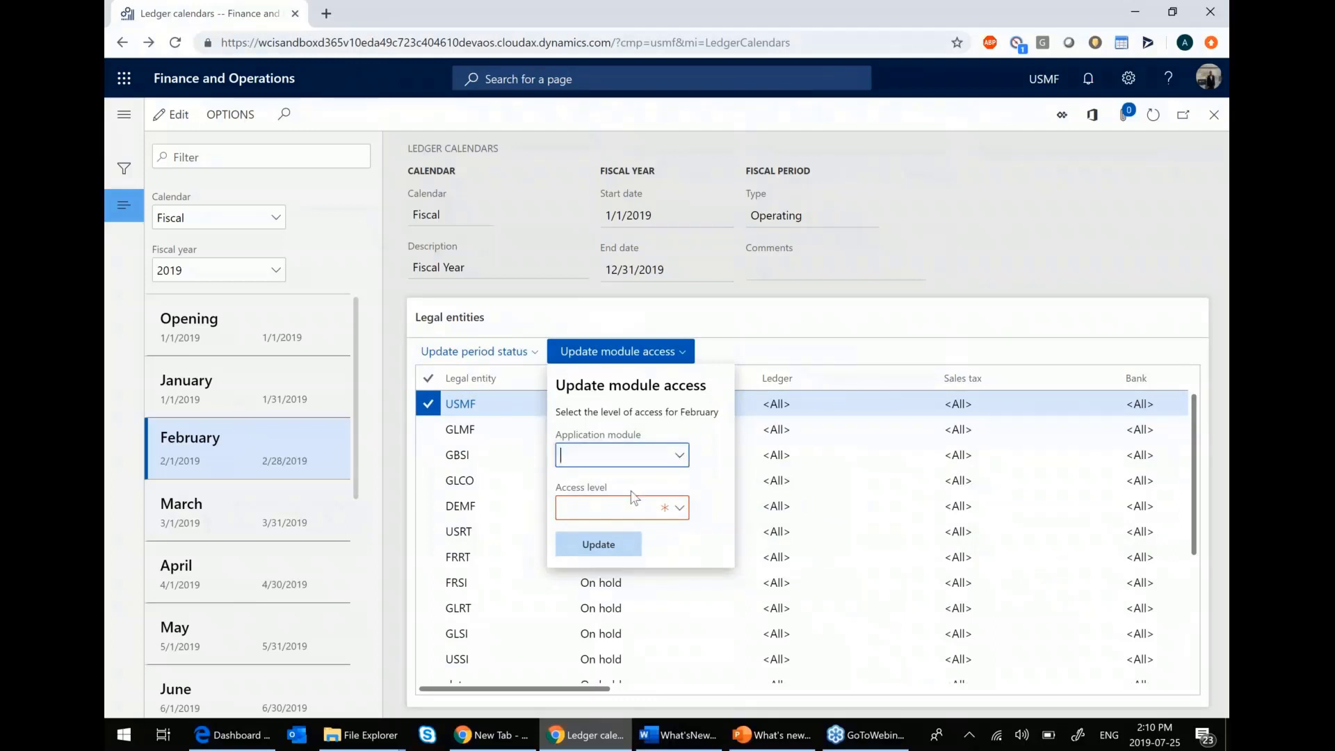
pyautogui.click(668, 460)
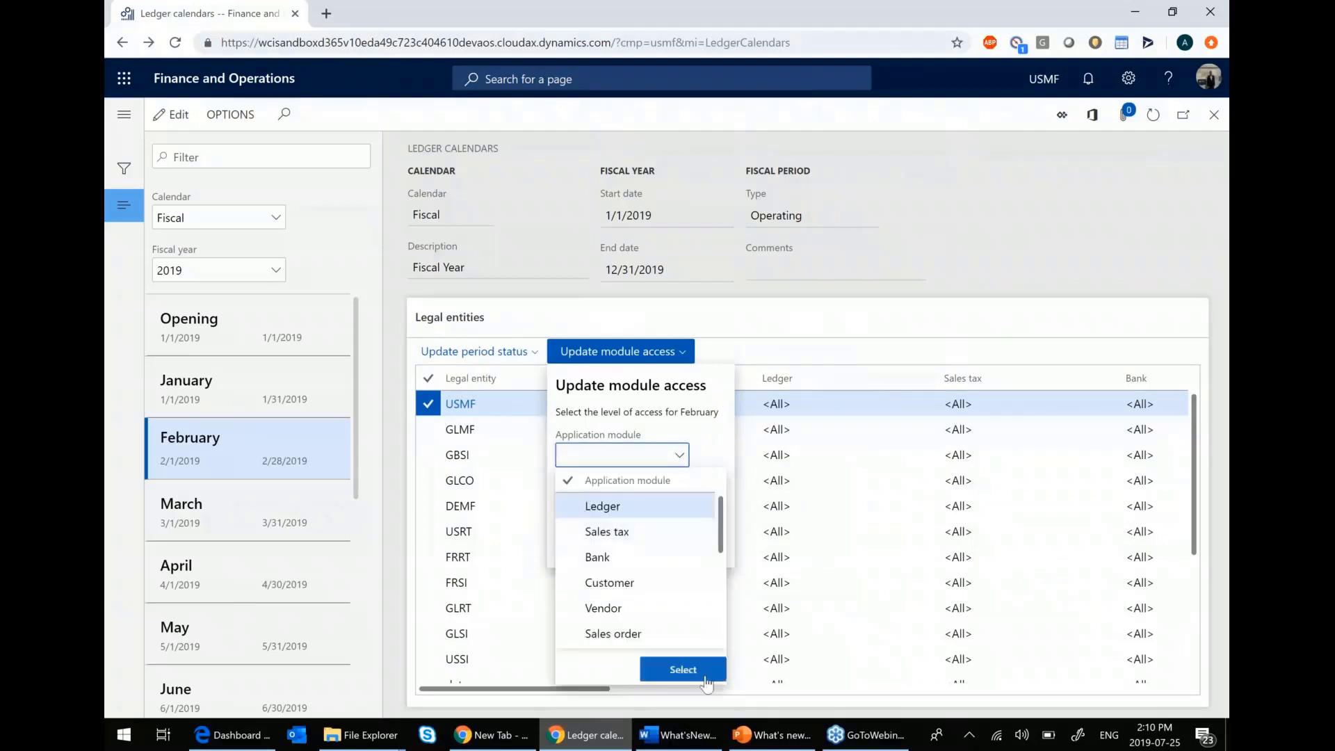
pyautogui.click(685, 634)
pyautogui.click(682, 668)
# Step: Set the ledger access level to Approvers and apply it to USMF
pyautogui.click(685, 511)
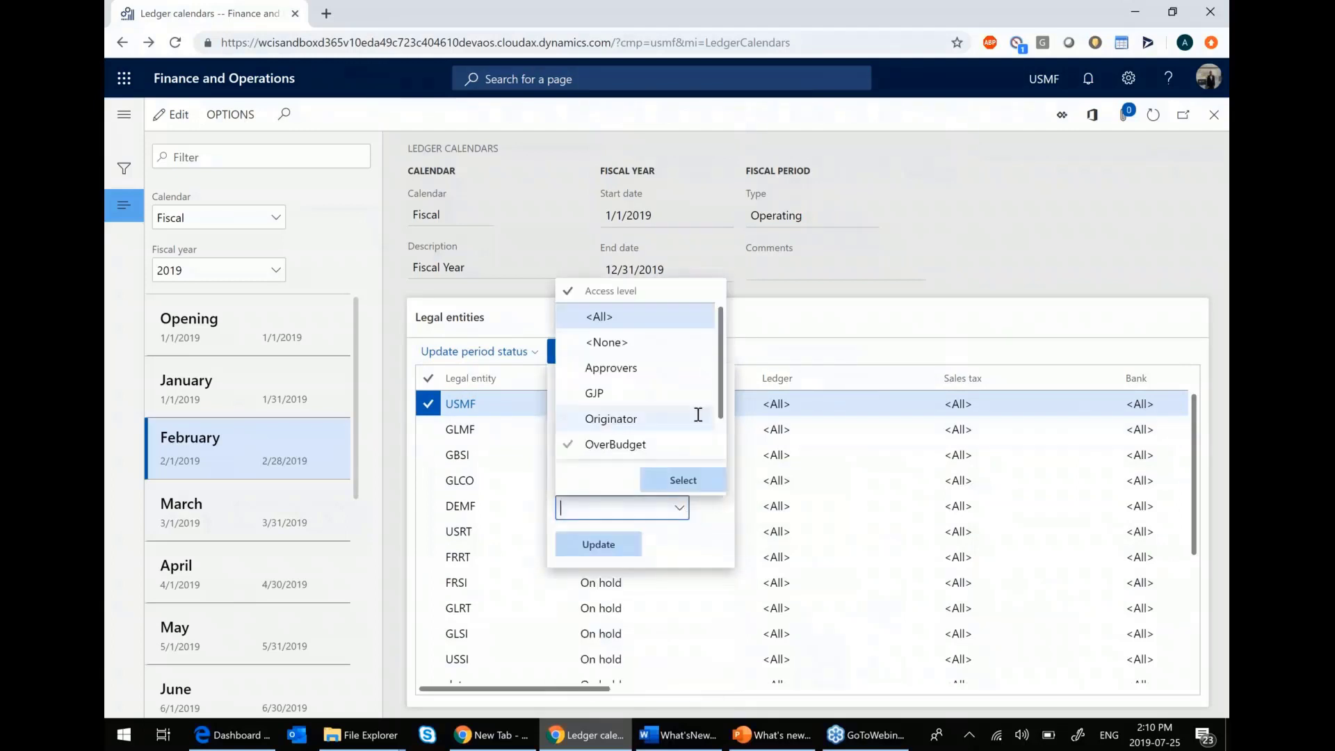
pyautogui.scroll(-1, 686, 412)
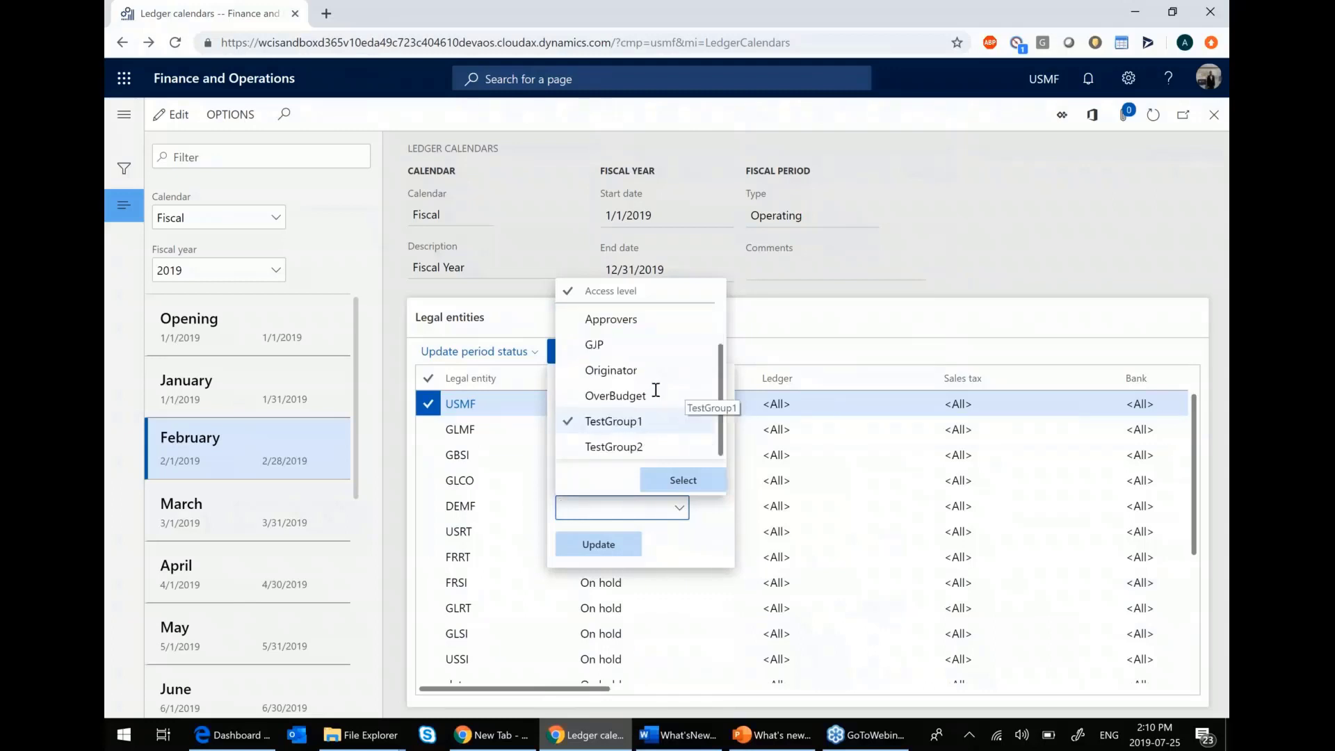
pyautogui.scroll(1, 626, 382)
pyautogui.click(566, 375)
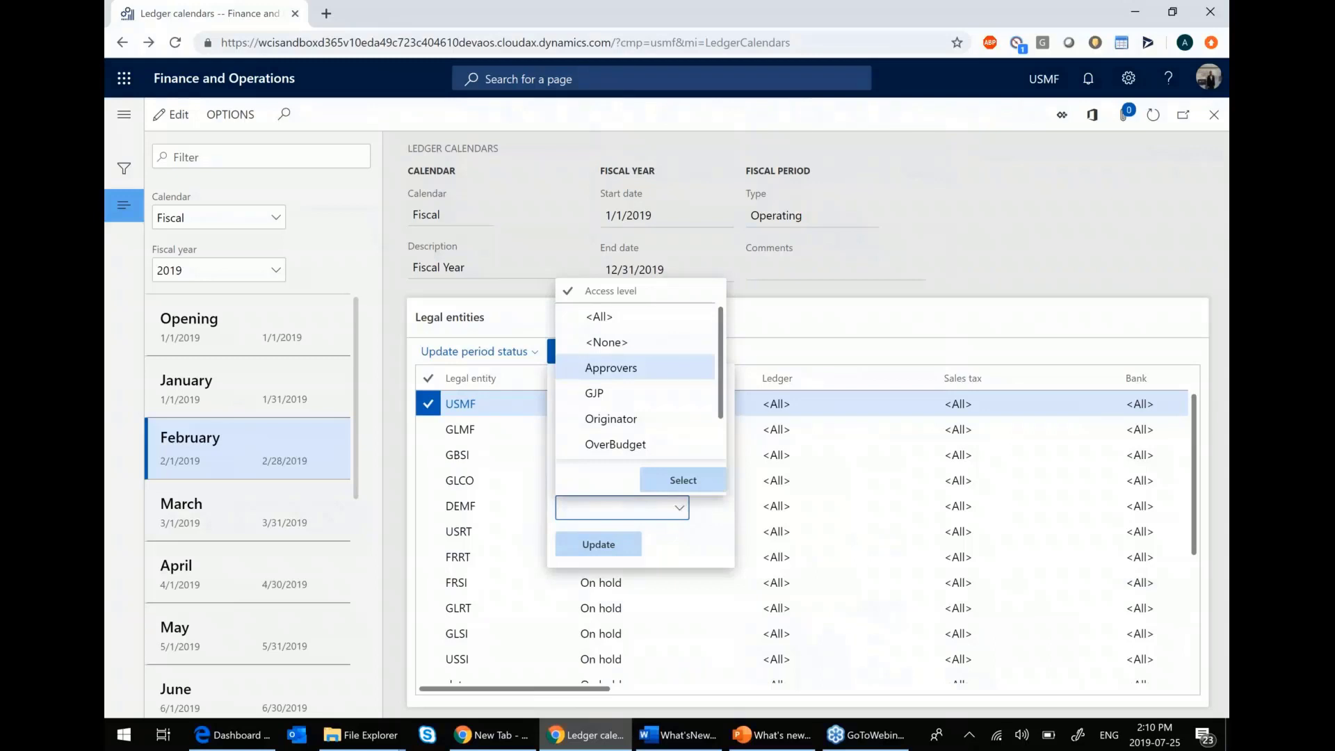
pyautogui.click(683, 480)
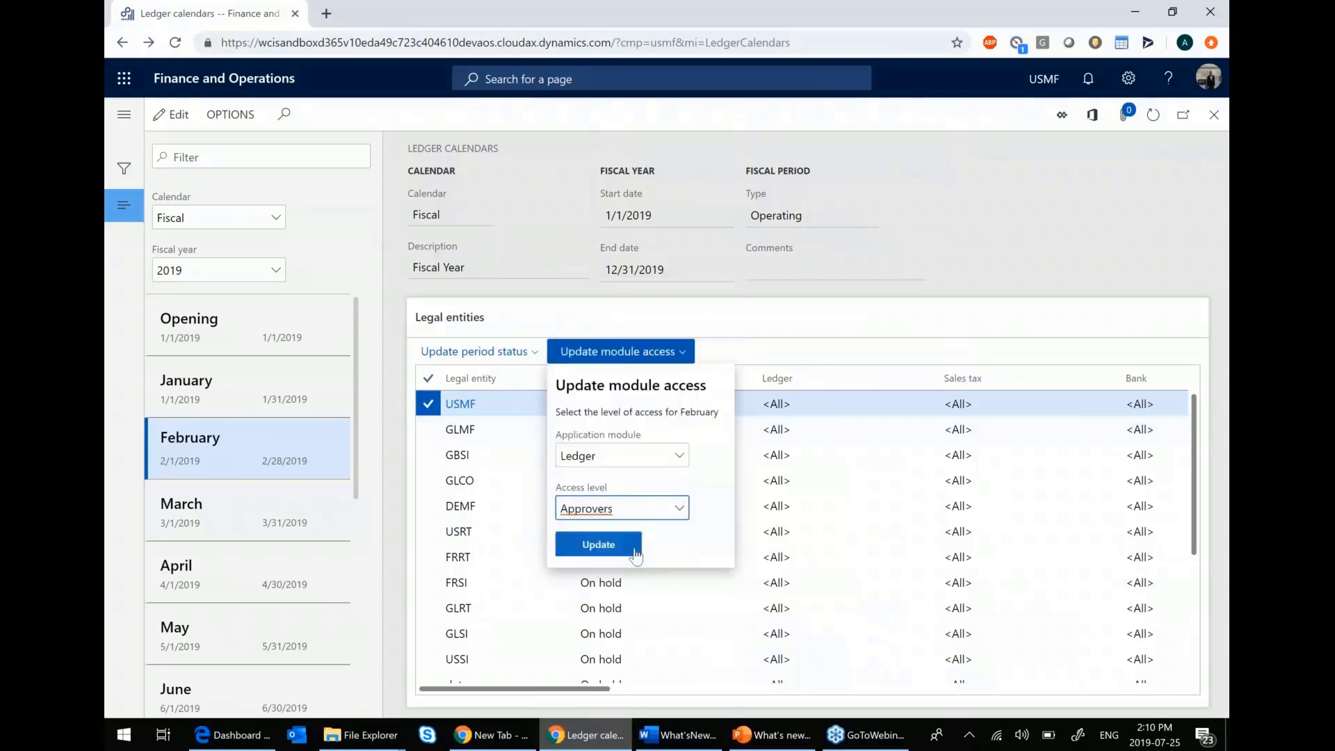
pyautogui.click(634, 549)
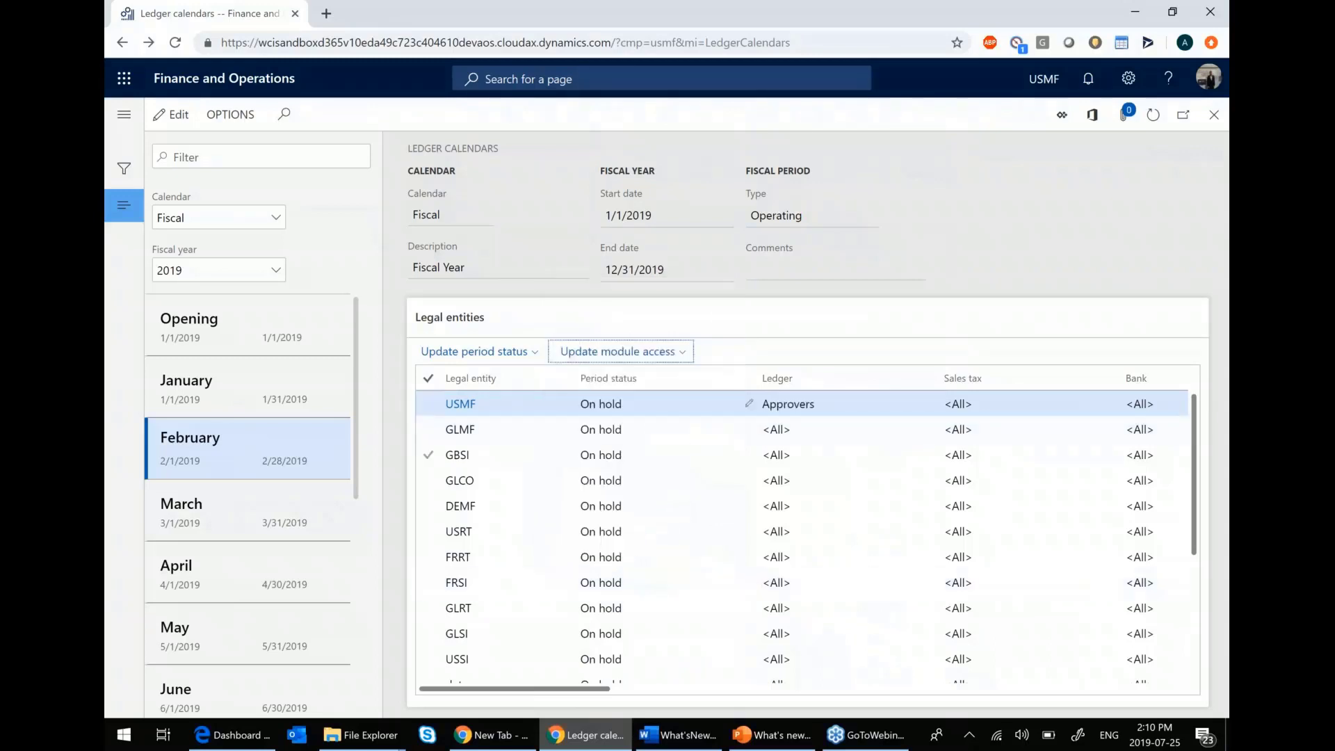
# Step: Check USMF's new Approvers ledger access, then mark the DEMF entity
pyautogui.click(770, 403)
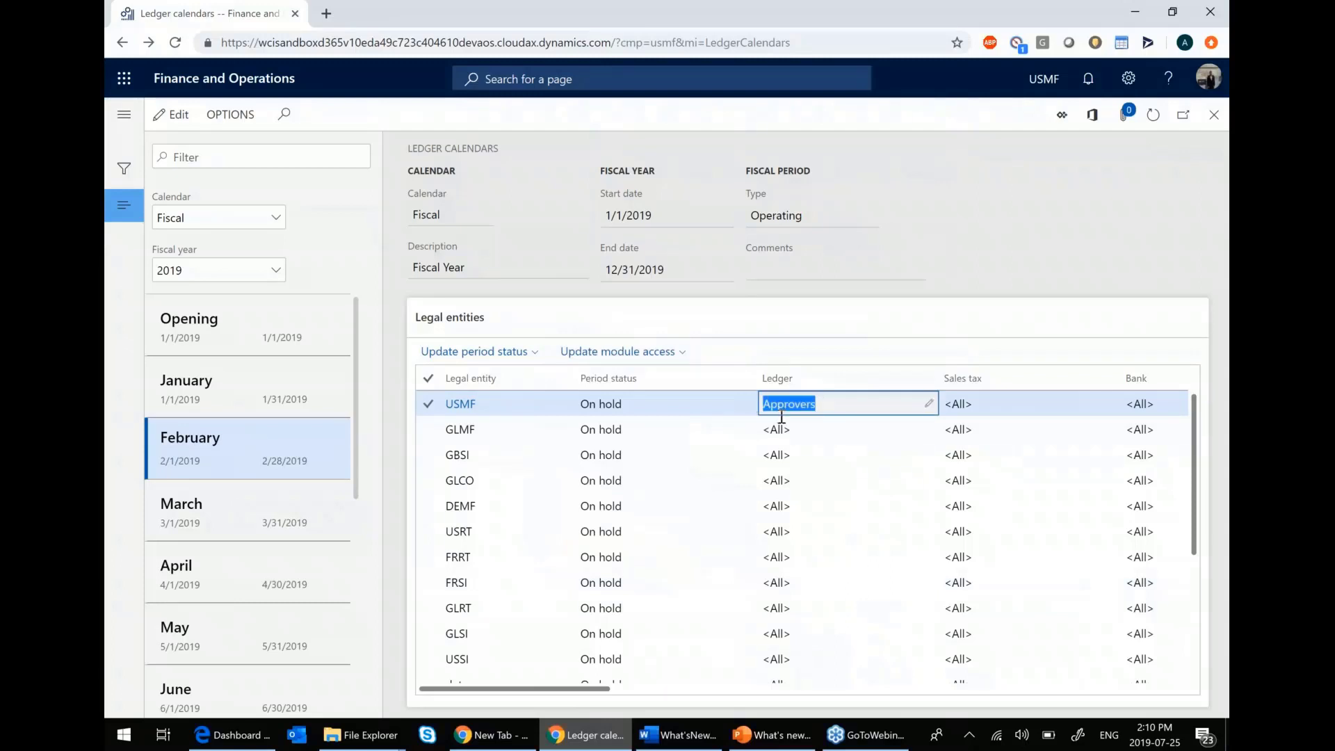
pyautogui.click(799, 403)
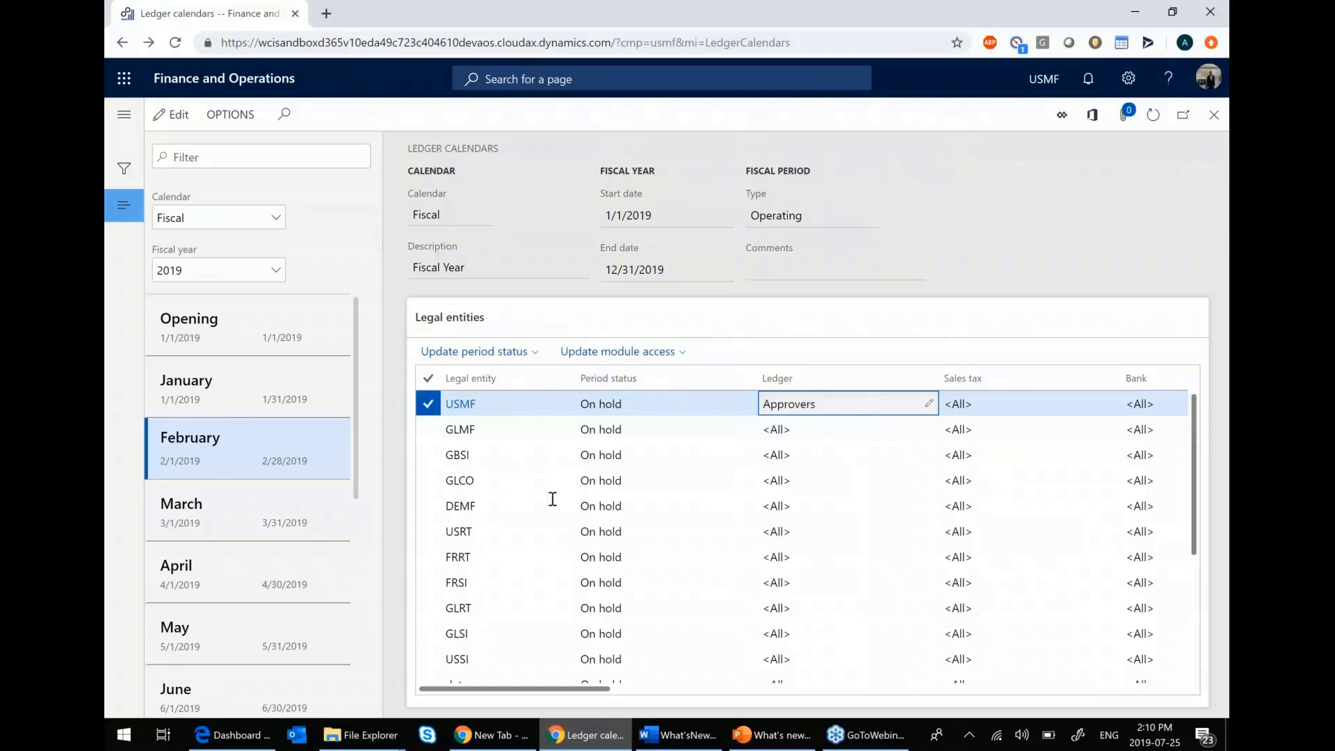
pyautogui.click(430, 508)
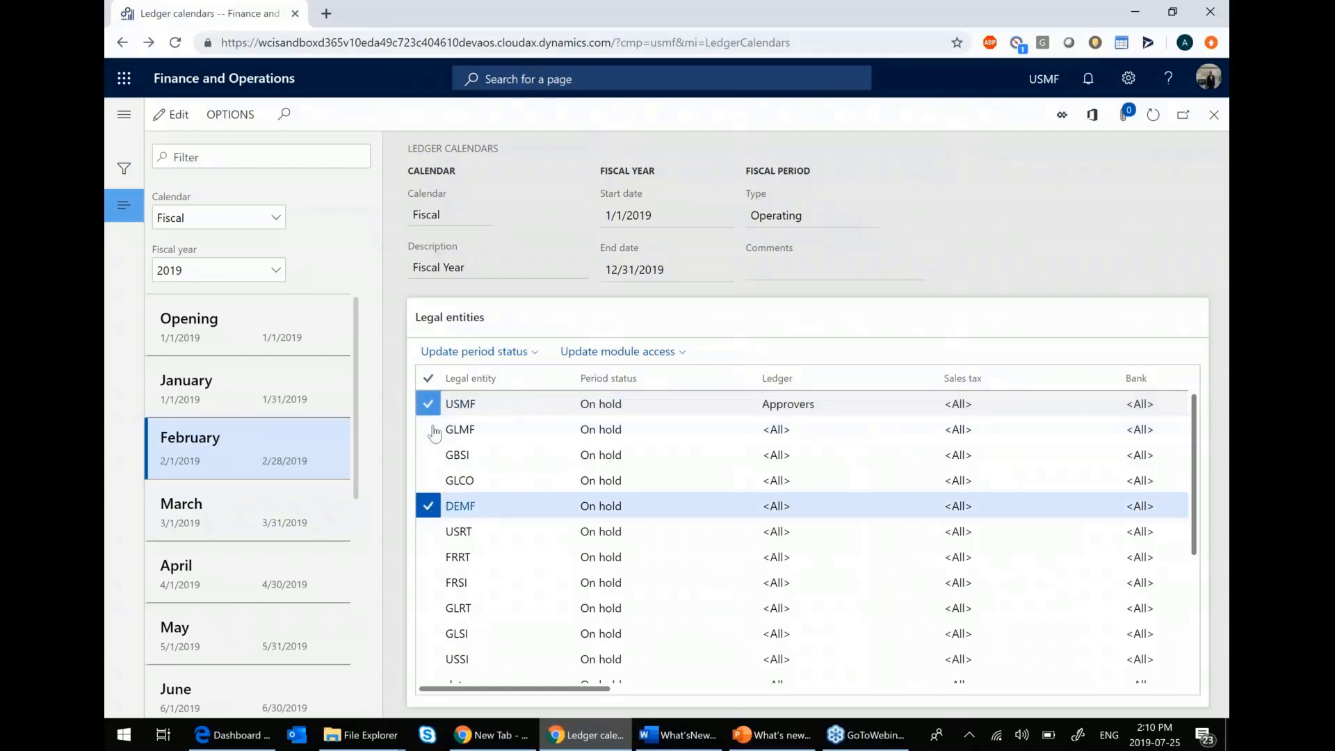
# Step: Also mark FRSI and choose Ledger as the module for the access update
pyautogui.click(428, 582)
pyautogui.press('Return')
pyautogui.hotkey('alt', 'Down')
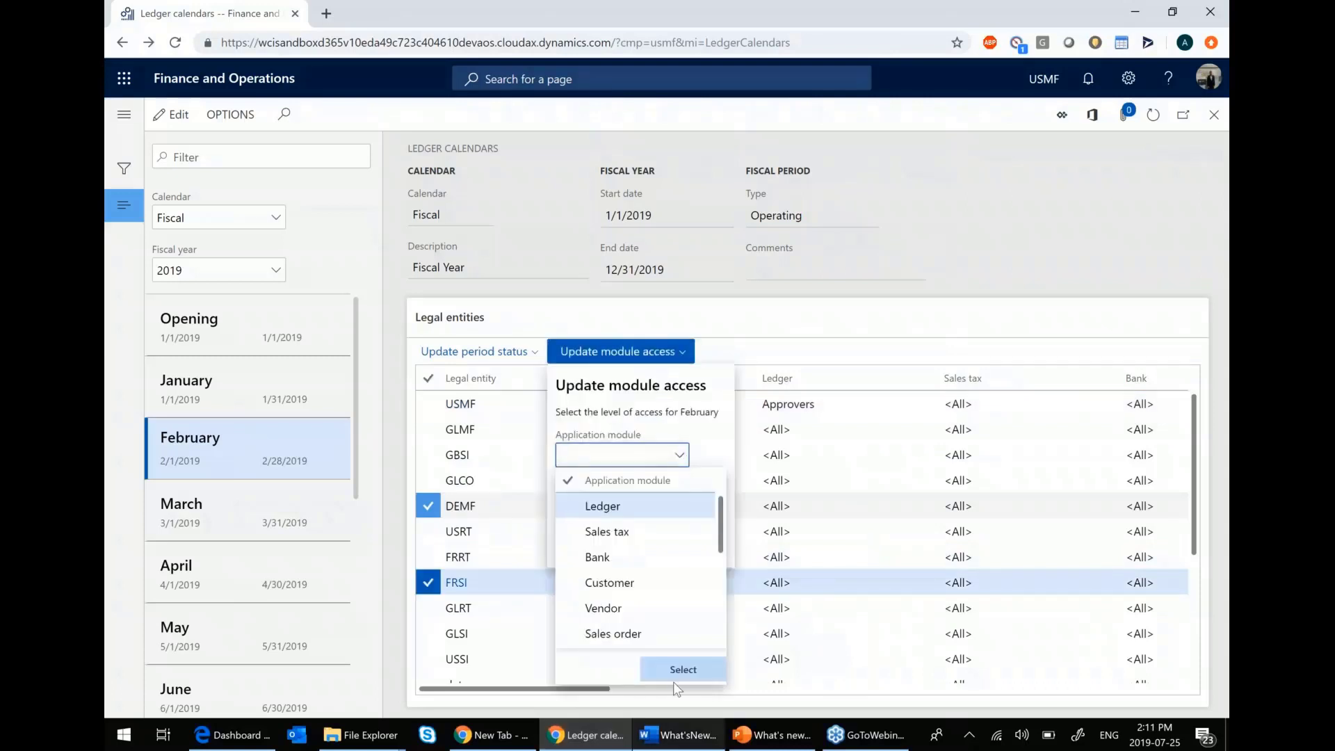
pyautogui.click(626, 506)
pyautogui.click(688, 664)
# Step: Set the ledger access level to GJP and apply it to DEMF and FRSI
pyautogui.click(679, 509)
pyautogui.click(613, 394)
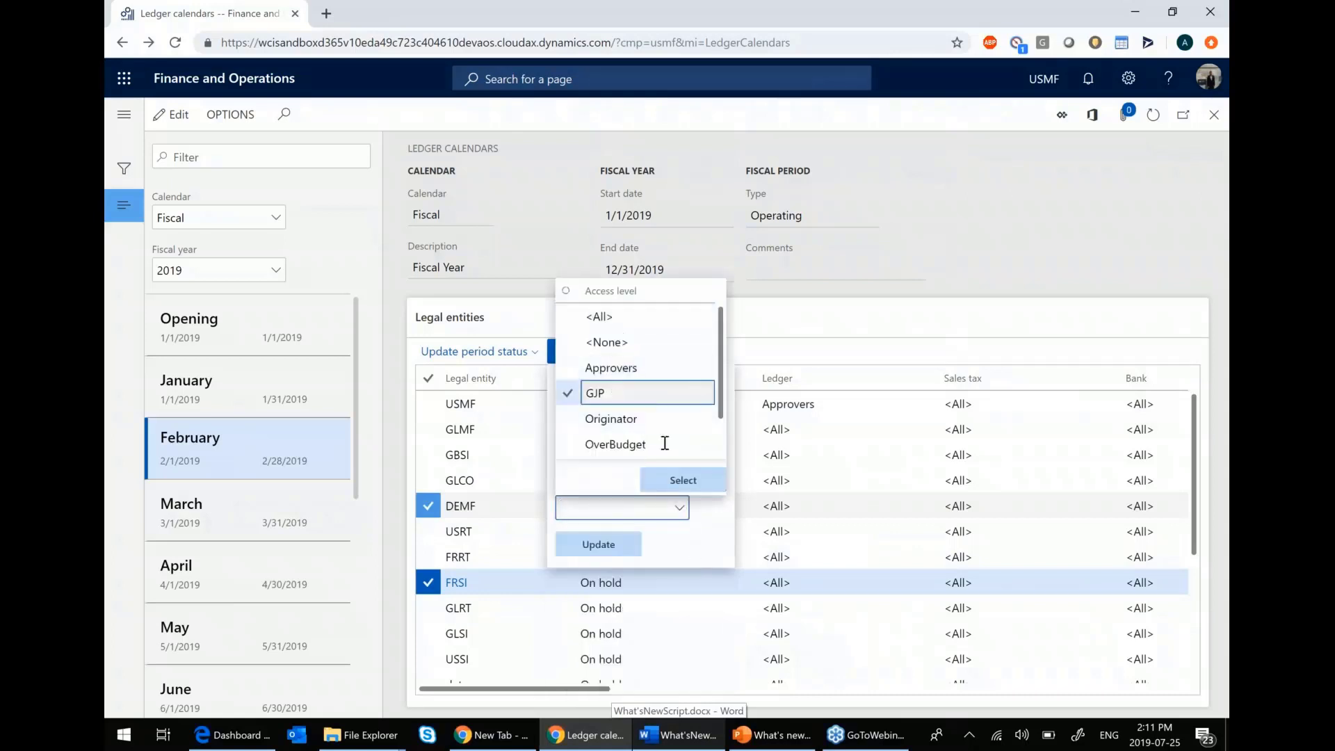
pyautogui.click(693, 490)
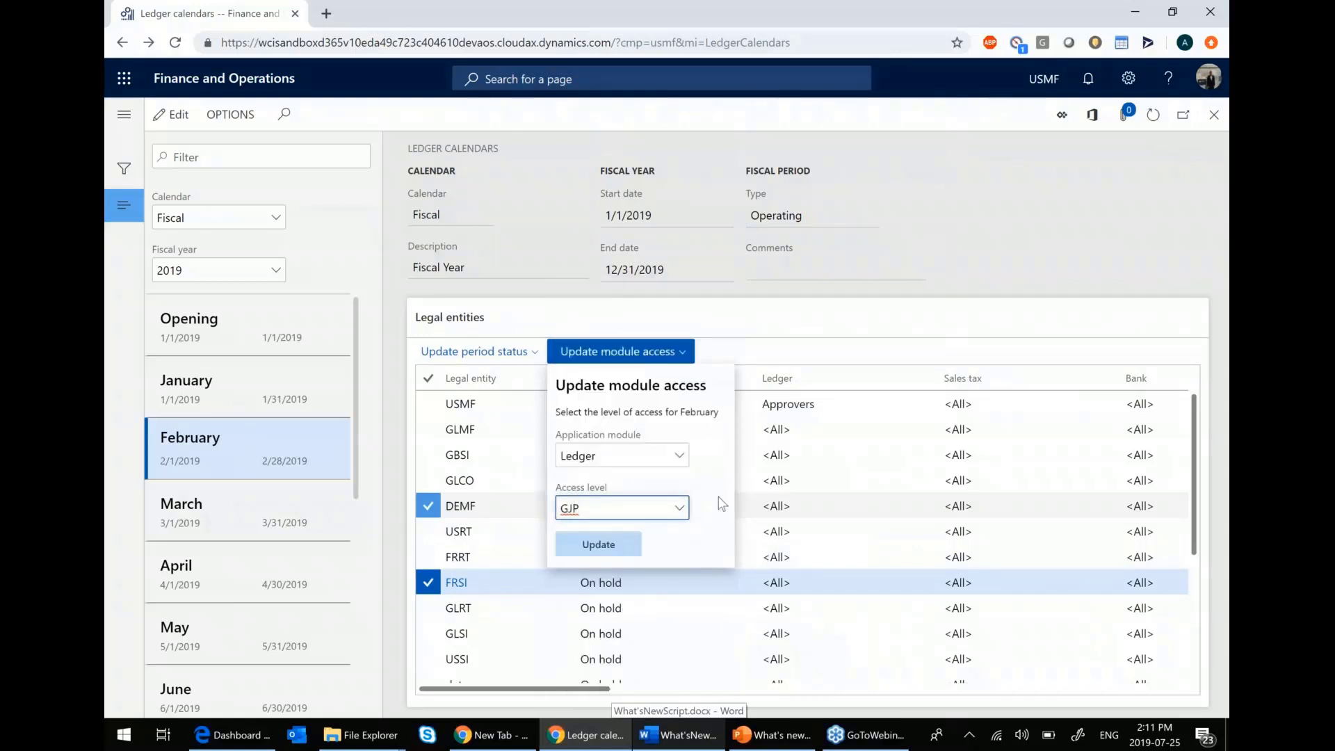
pyautogui.click(599, 545)
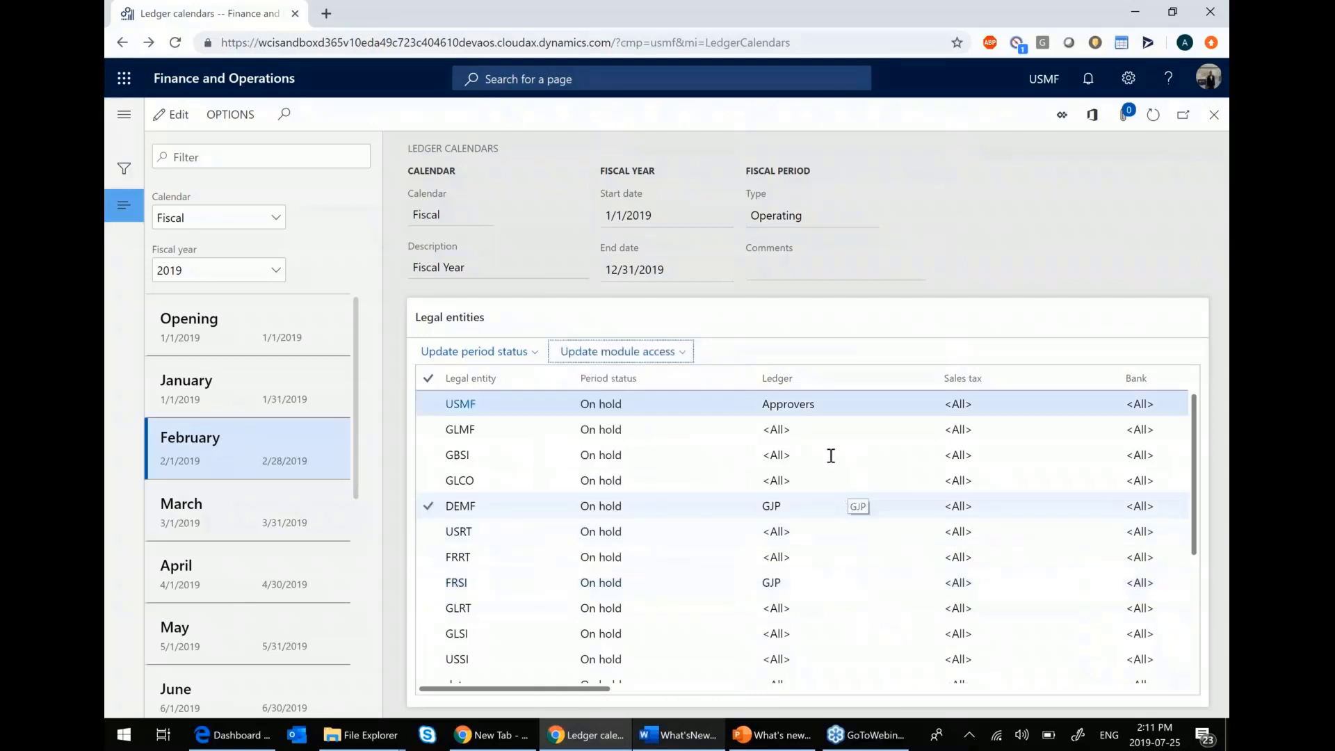
# Step: Review each legal entity's February ledger access values
pyautogui.click(820, 429)
pyautogui.click(814, 531)
pyautogui.click(807, 558)
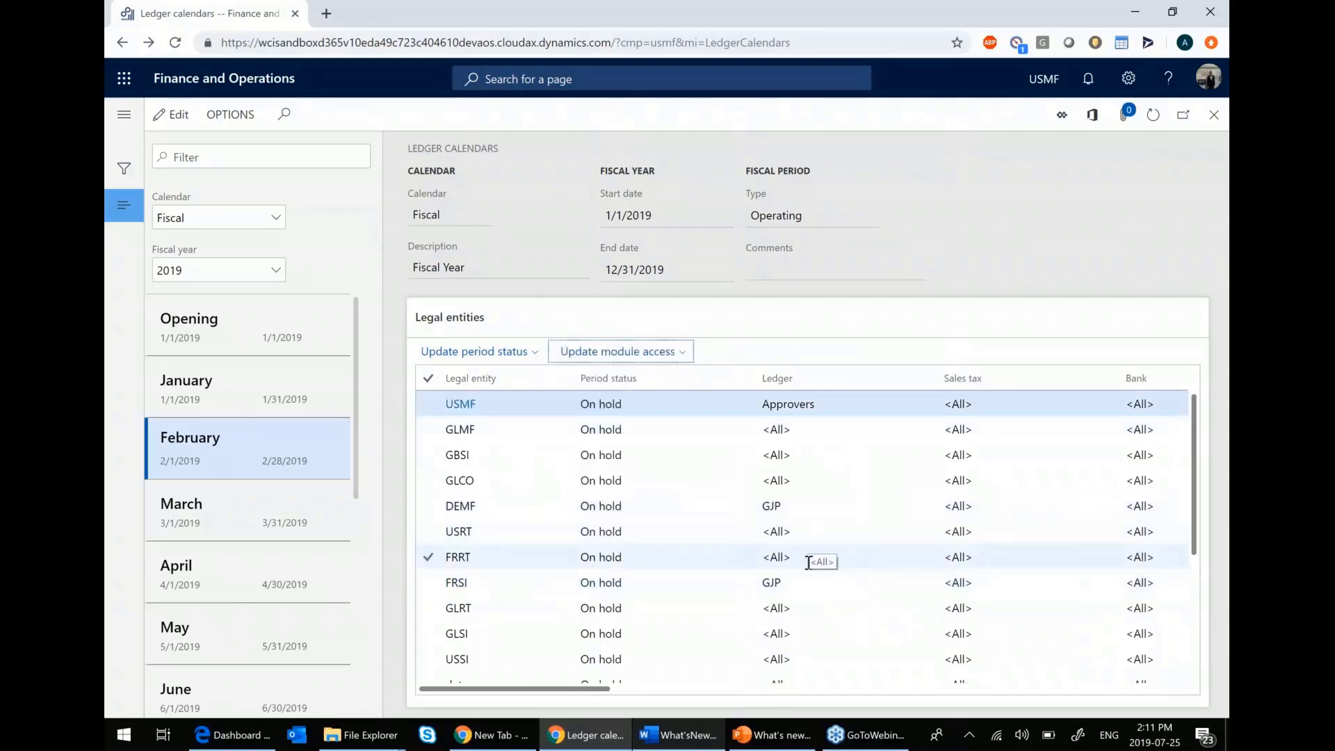
pyautogui.click(840, 506)
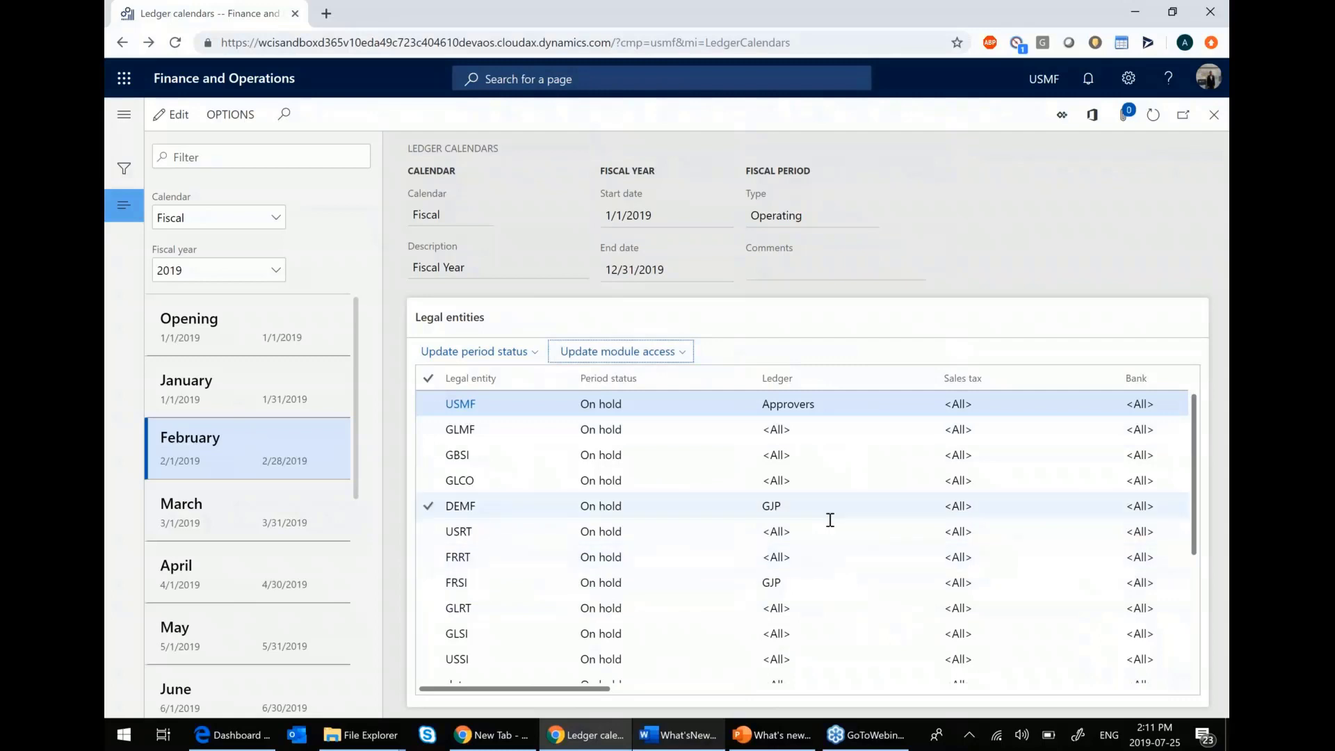
pyautogui.click(449, 531)
pyautogui.click(445, 583)
pyautogui.click(840, 418)
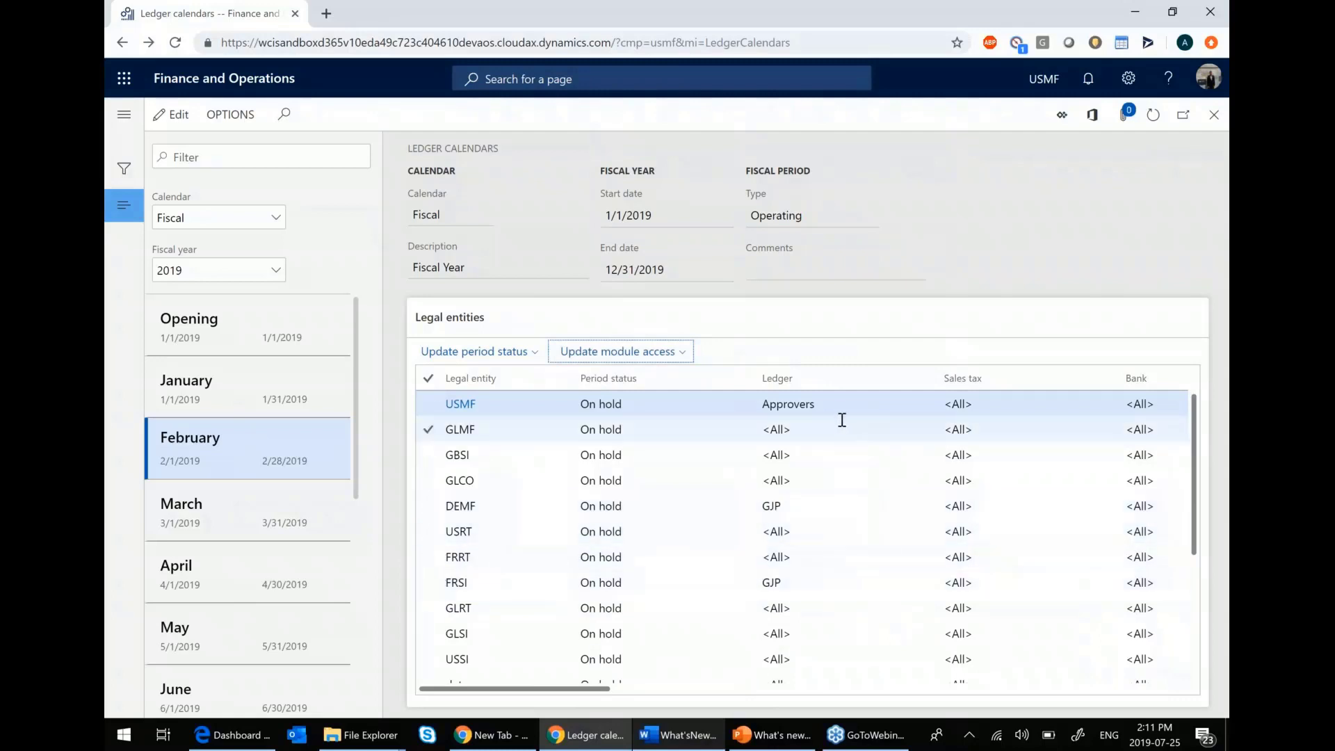
pyautogui.click(839, 412)
pyautogui.click(904, 582)
pyautogui.click(869, 454)
pyautogui.click(869, 411)
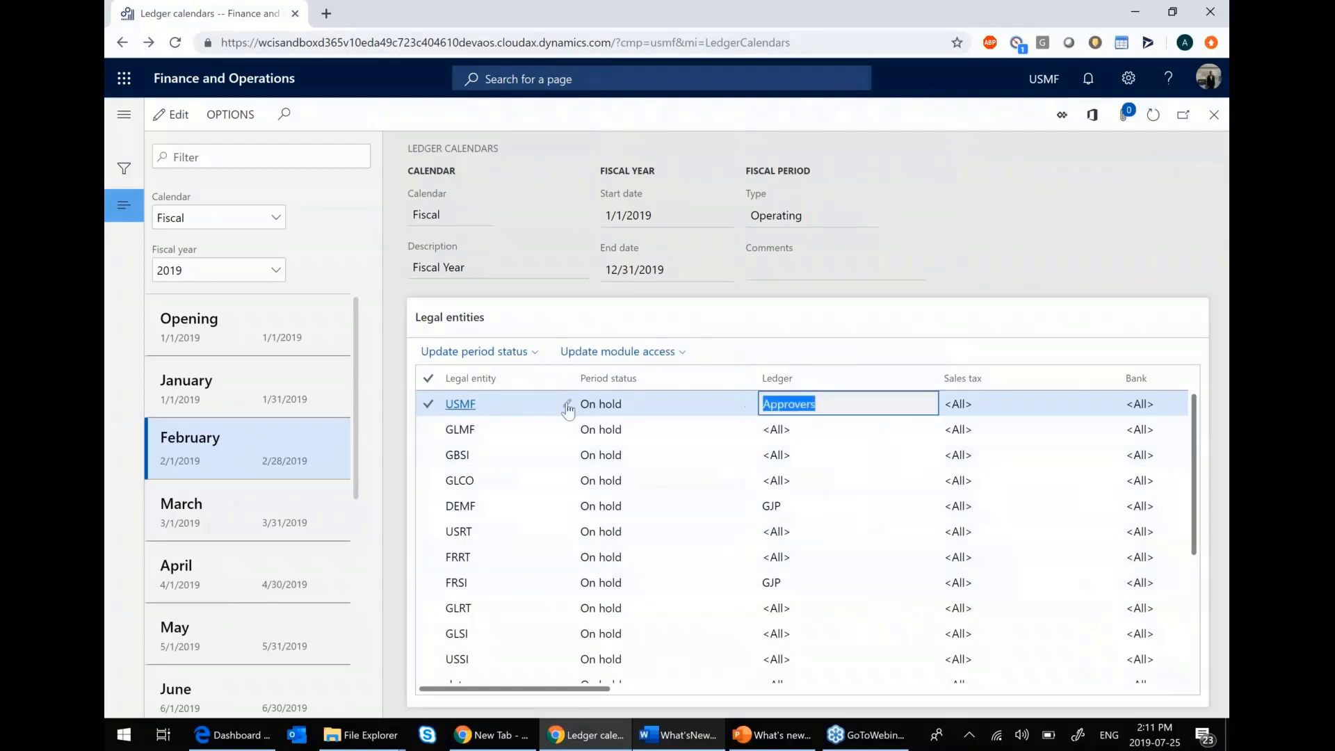
pyautogui.click(802, 507)
pyautogui.click(806, 582)
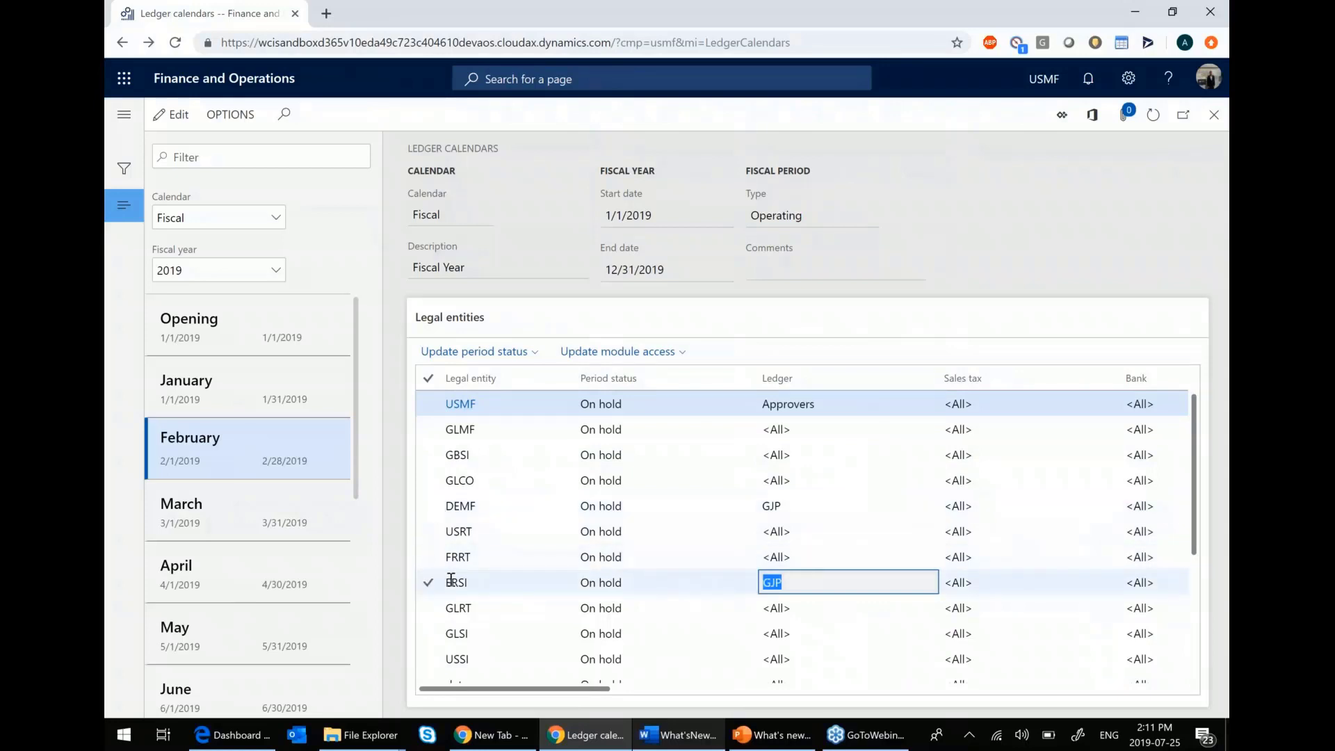
pyautogui.moveTo(451, 580)
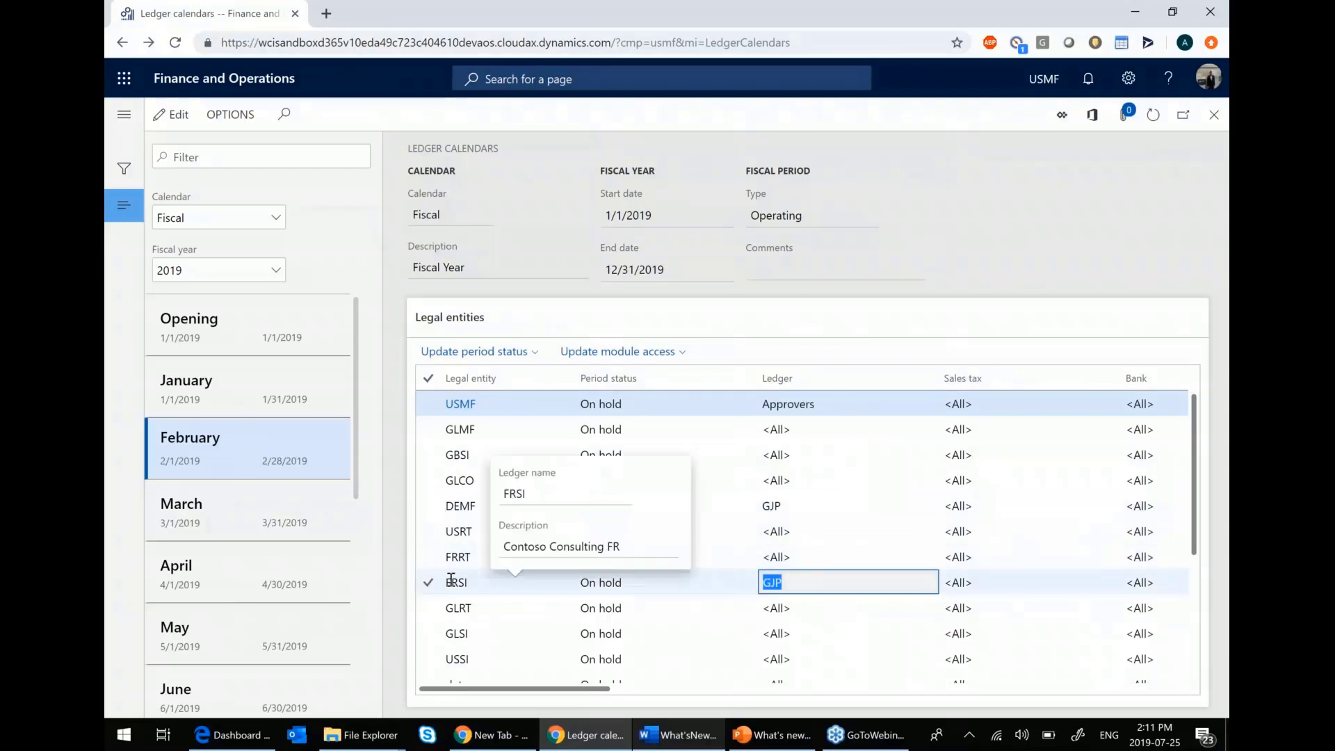